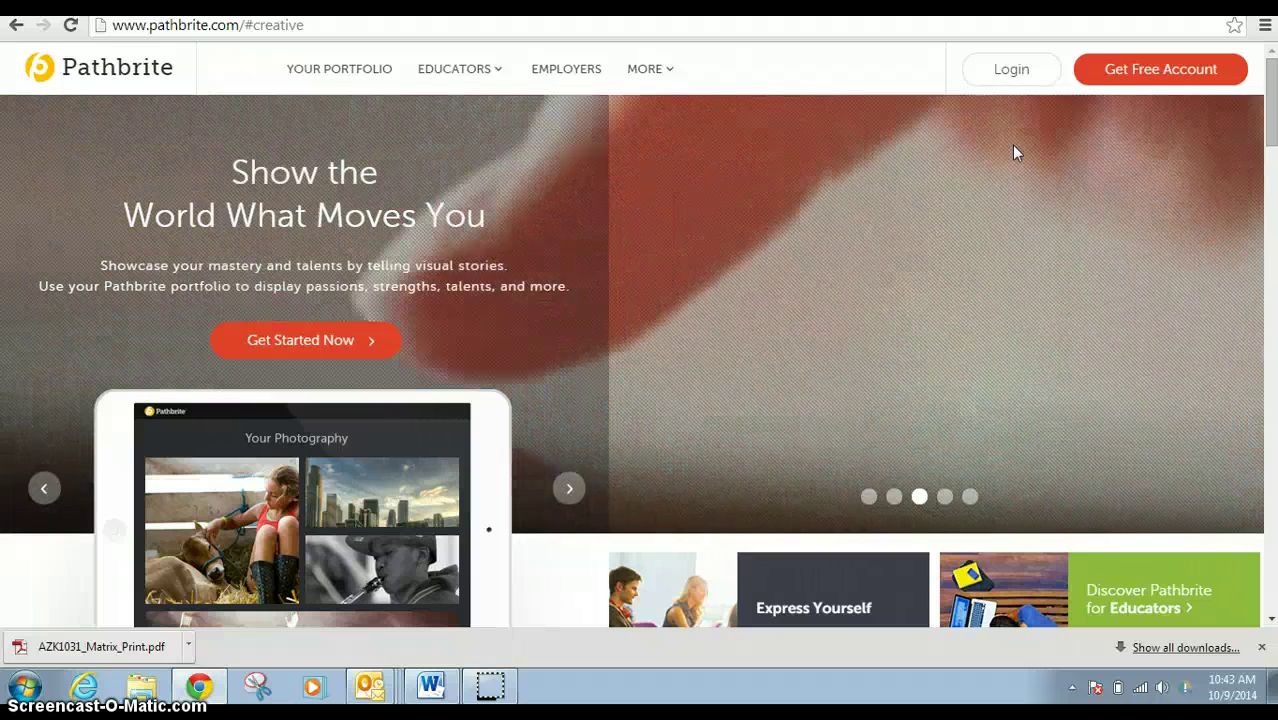
# Go from the Pathbrite home page to the signed-in account's profile page.
pyautogui.moveTo(1155, 143); pyautogui.dragTo(1033, 234)
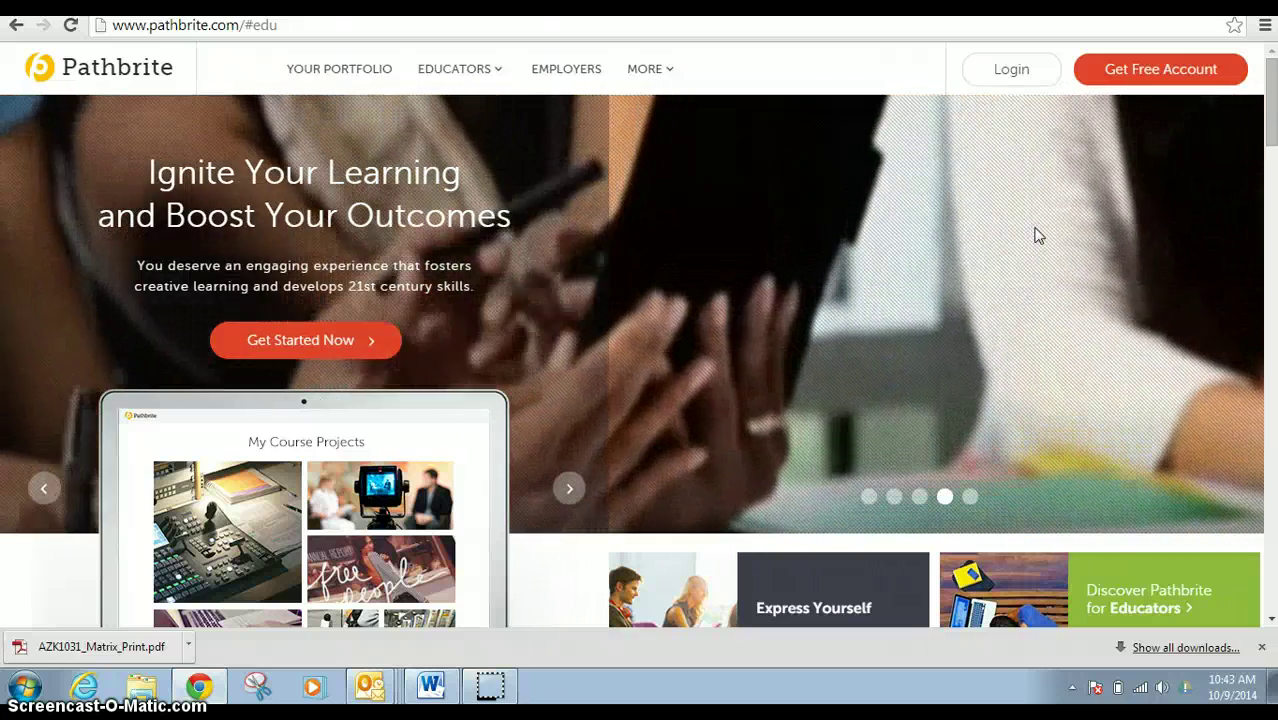
pyautogui.click(1090, 238)
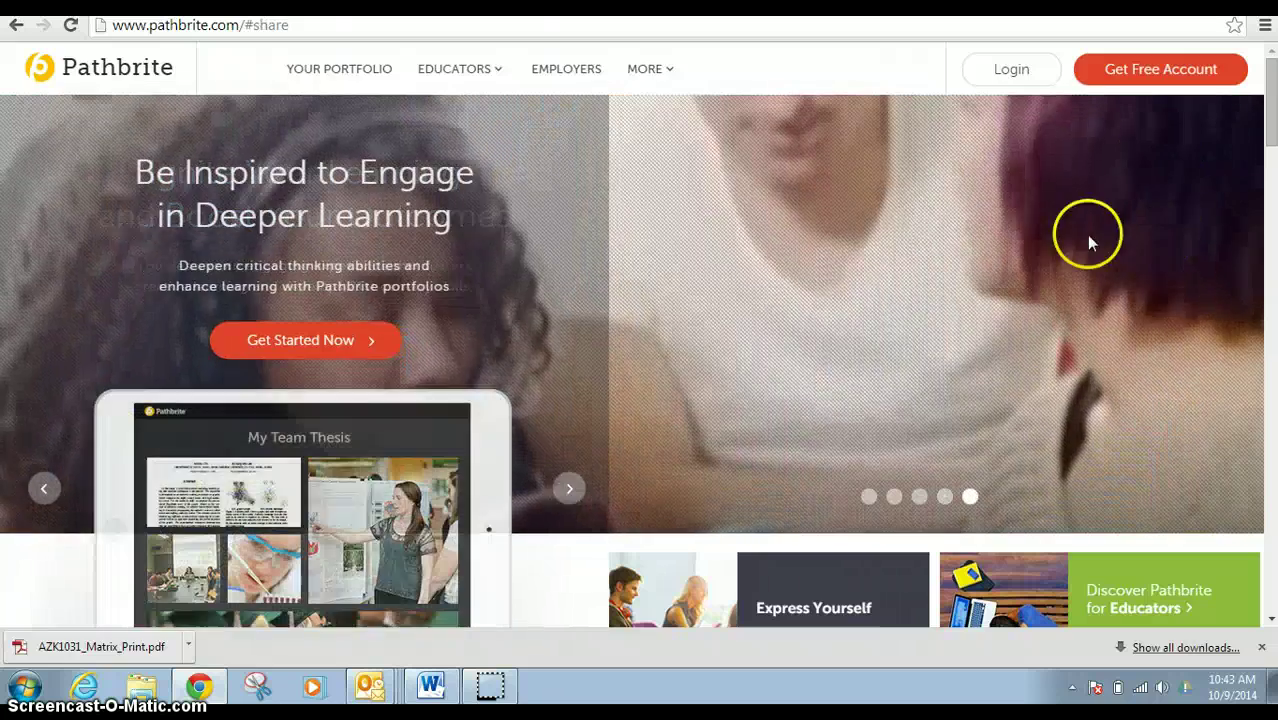
pyautogui.click(1137, 67)
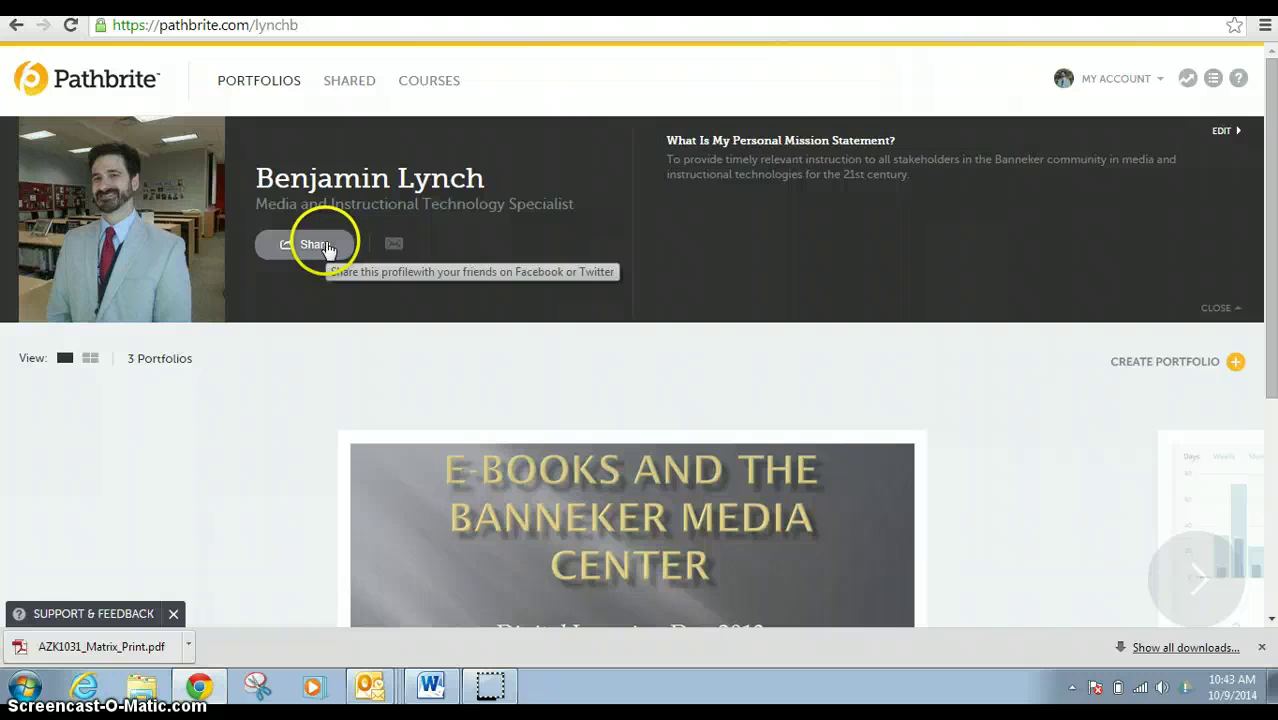
# Create a portfolio titled "21st Century Tech Challenge Portfolio" with the description "Documenting my progress in instructional tech.".
pyautogui.moveTo(396, 255)
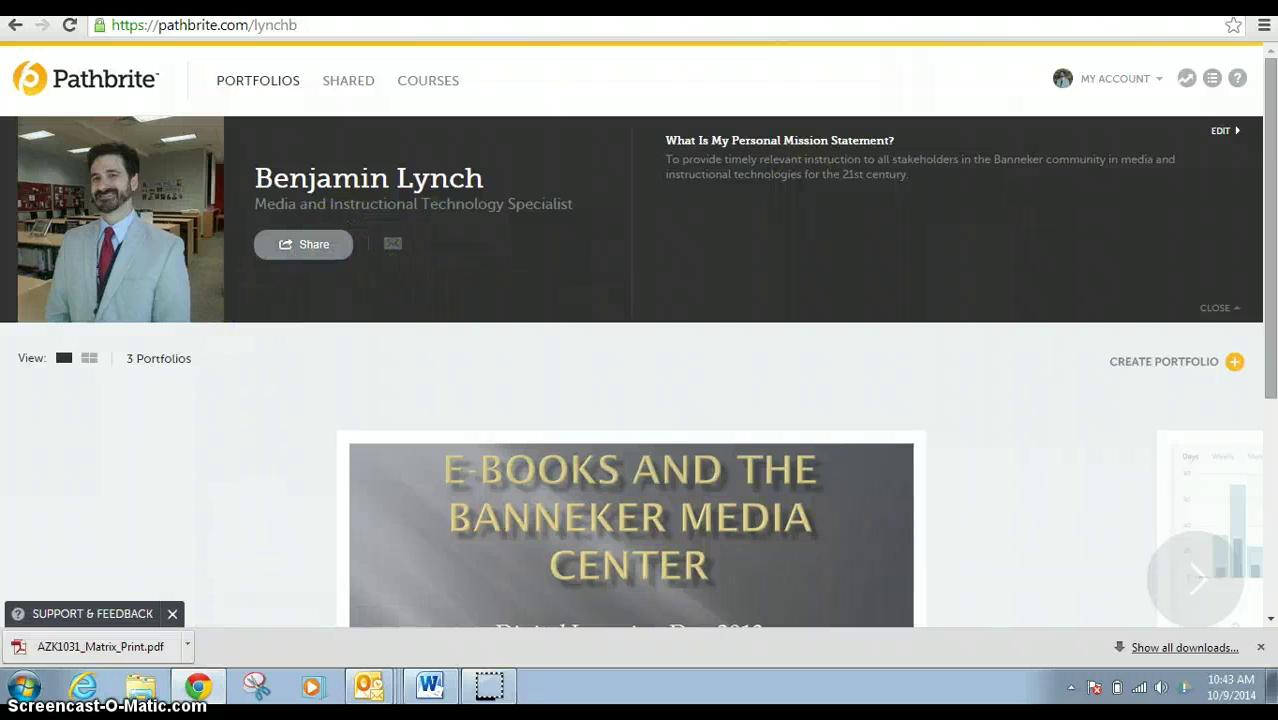
pyautogui.moveTo(1273, 190); pyautogui.dragTo(1273, 270)
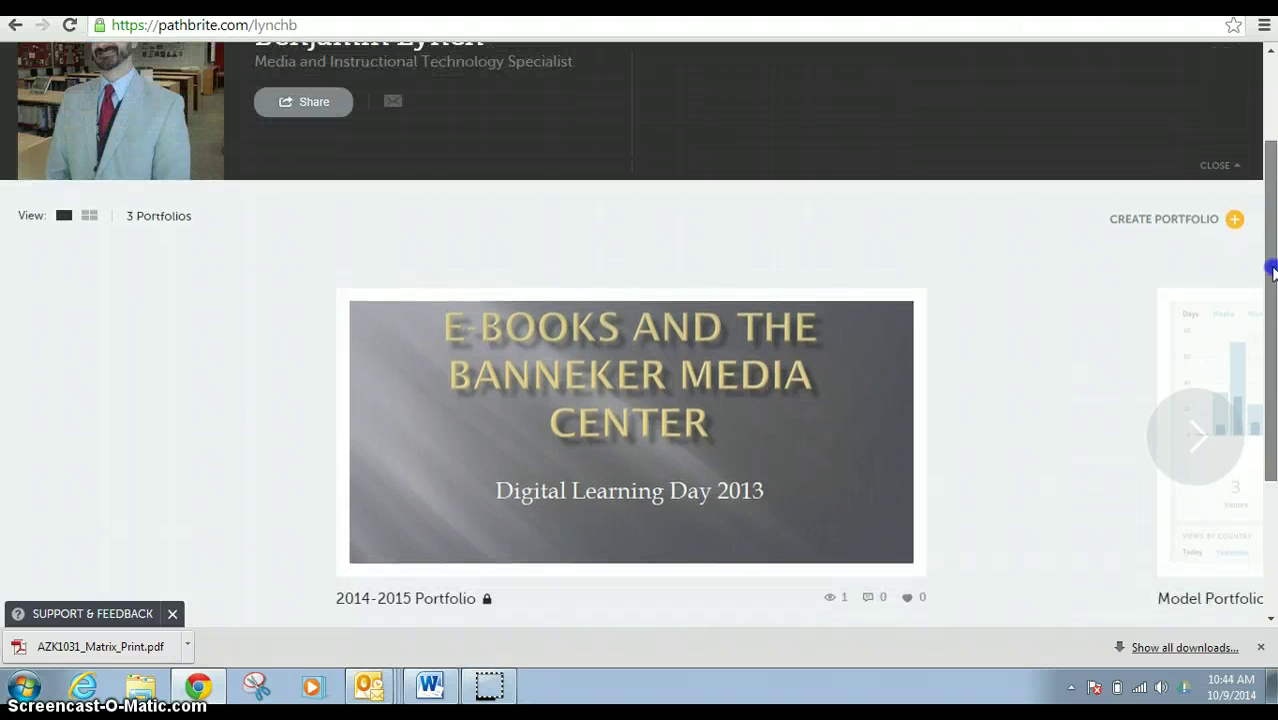
pyautogui.click(1168, 228)
pyautogui.click(559, 301)
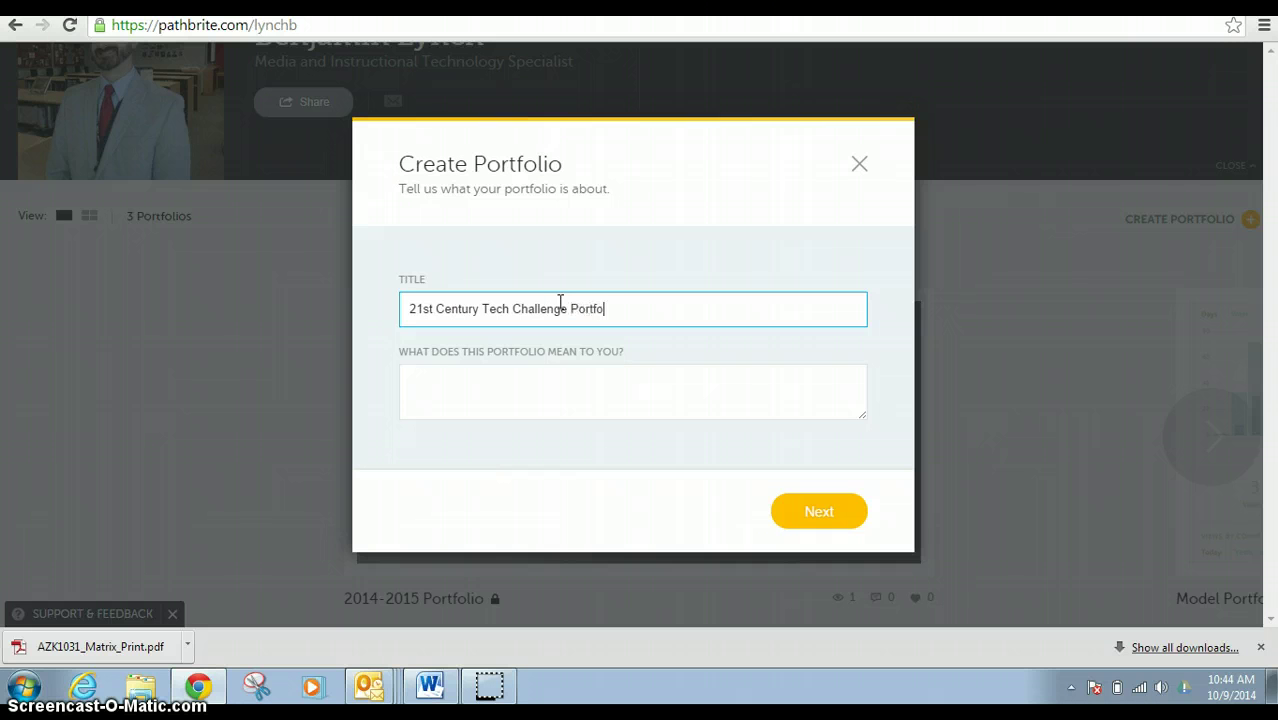
pyautogui.click(508, 380)
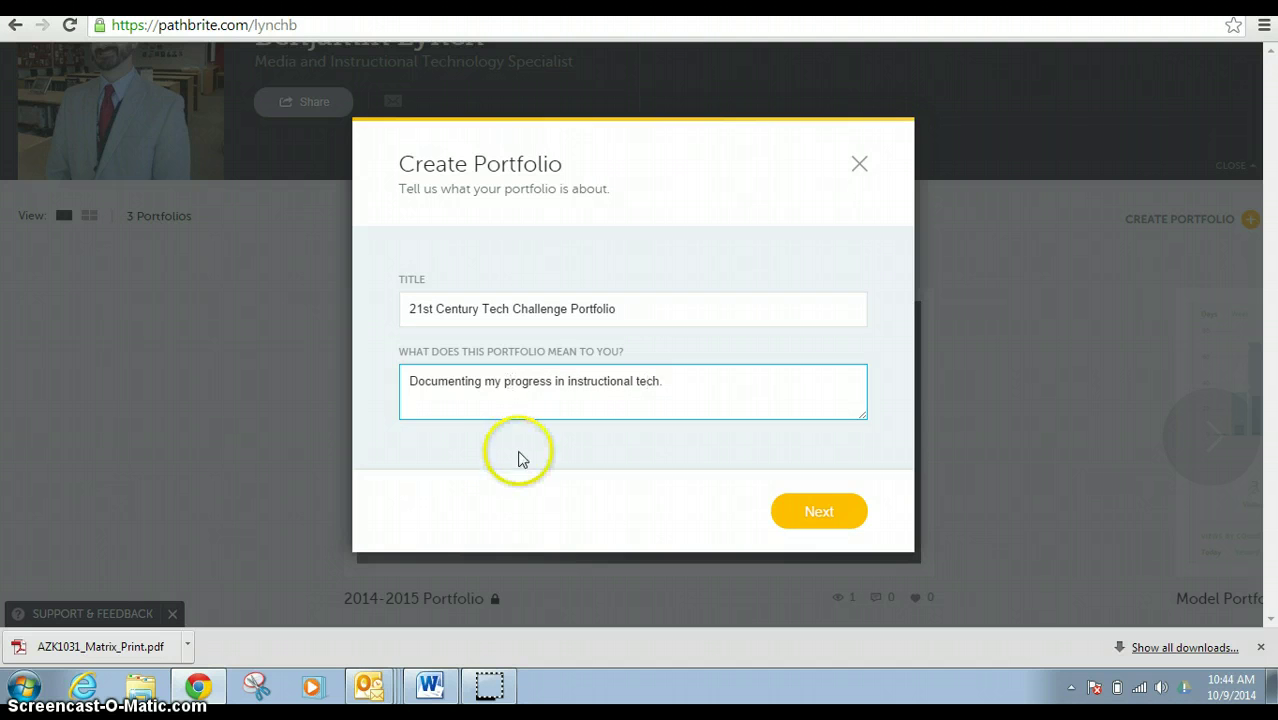
pyautogui.click(816, 515)
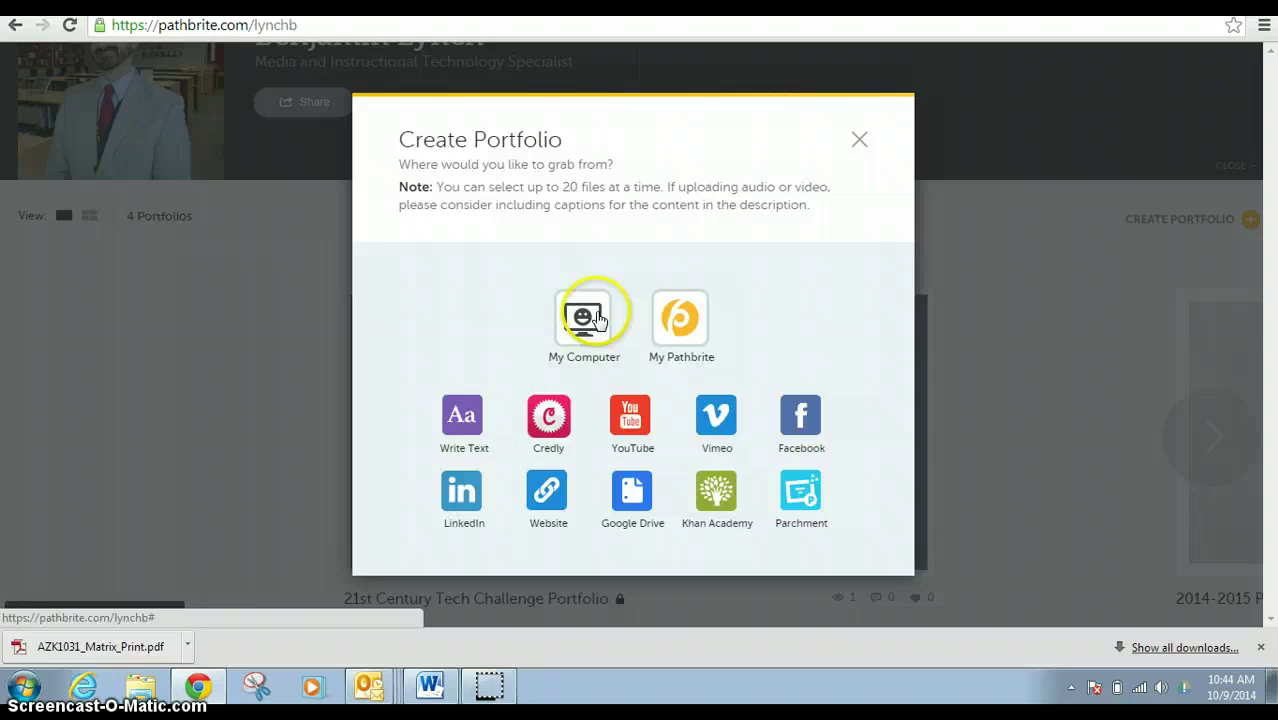
# Upload the TechChallengeScoreCard document from the computer's Documents library to the new portfolio.
pyautogui.click(598, 322)
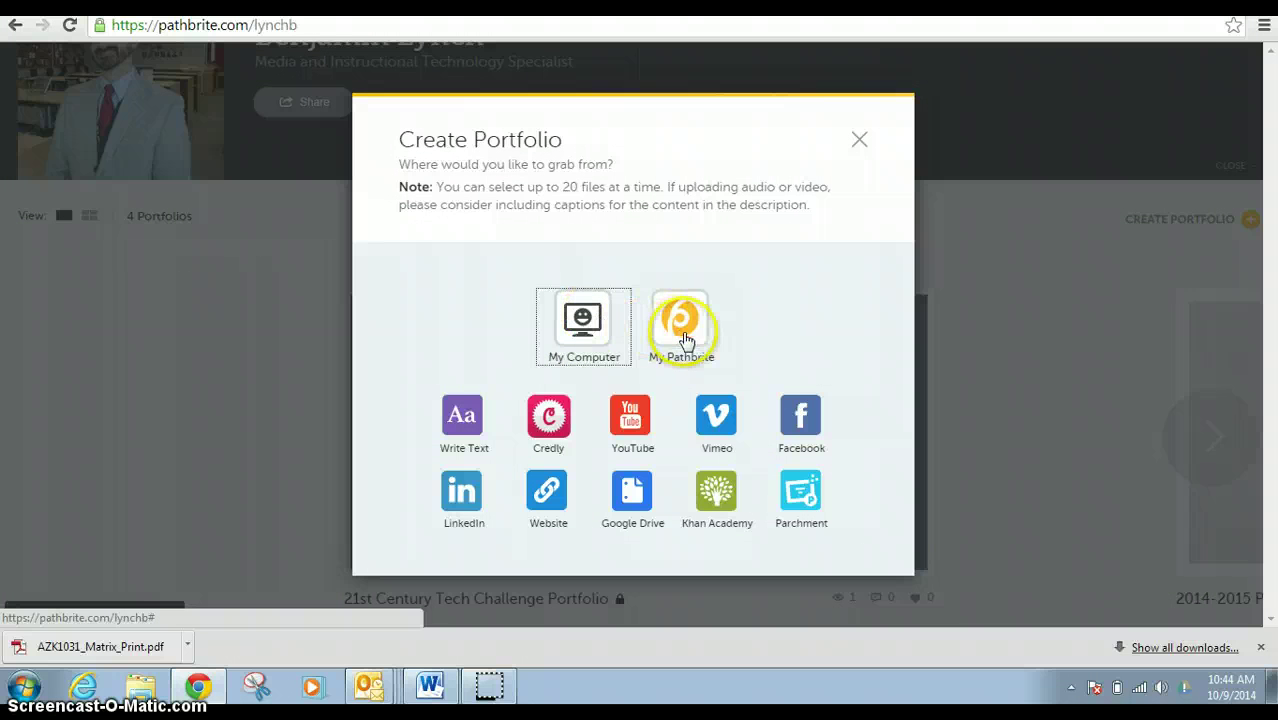
pyautogui.click(606, 340)
pyautogui.click(105, 224)
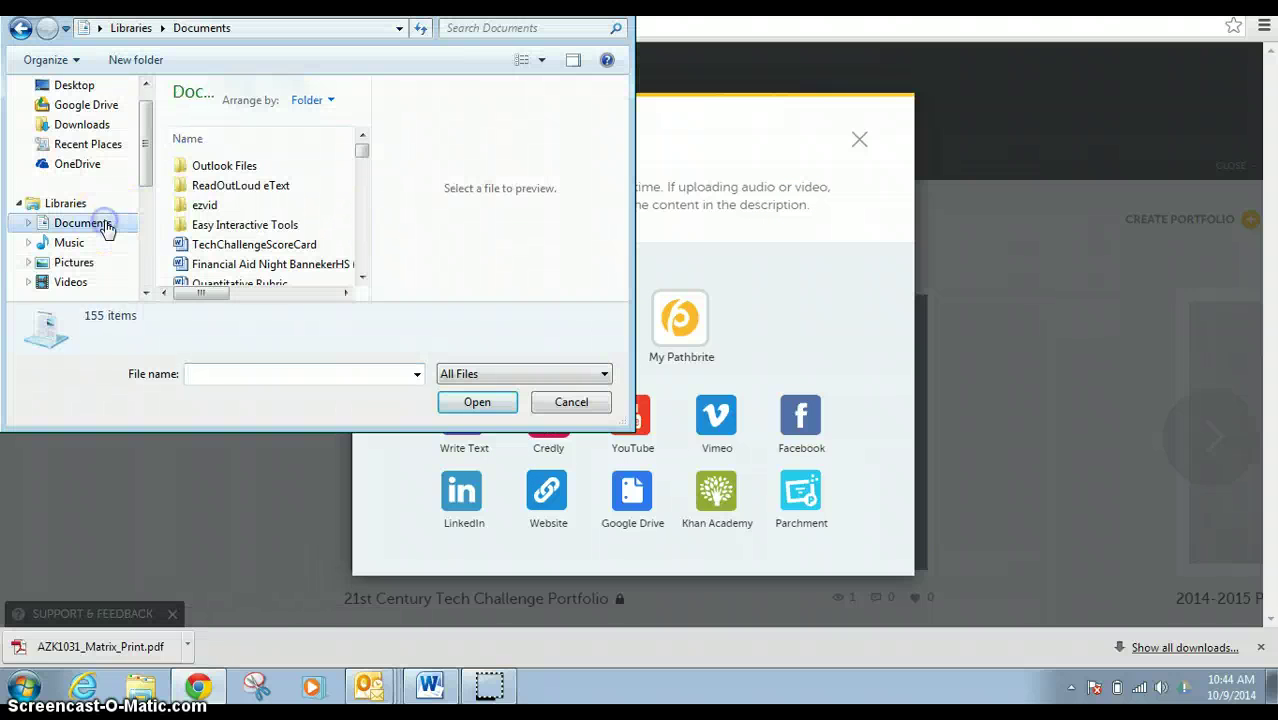
pyautogui.click(300, 244)
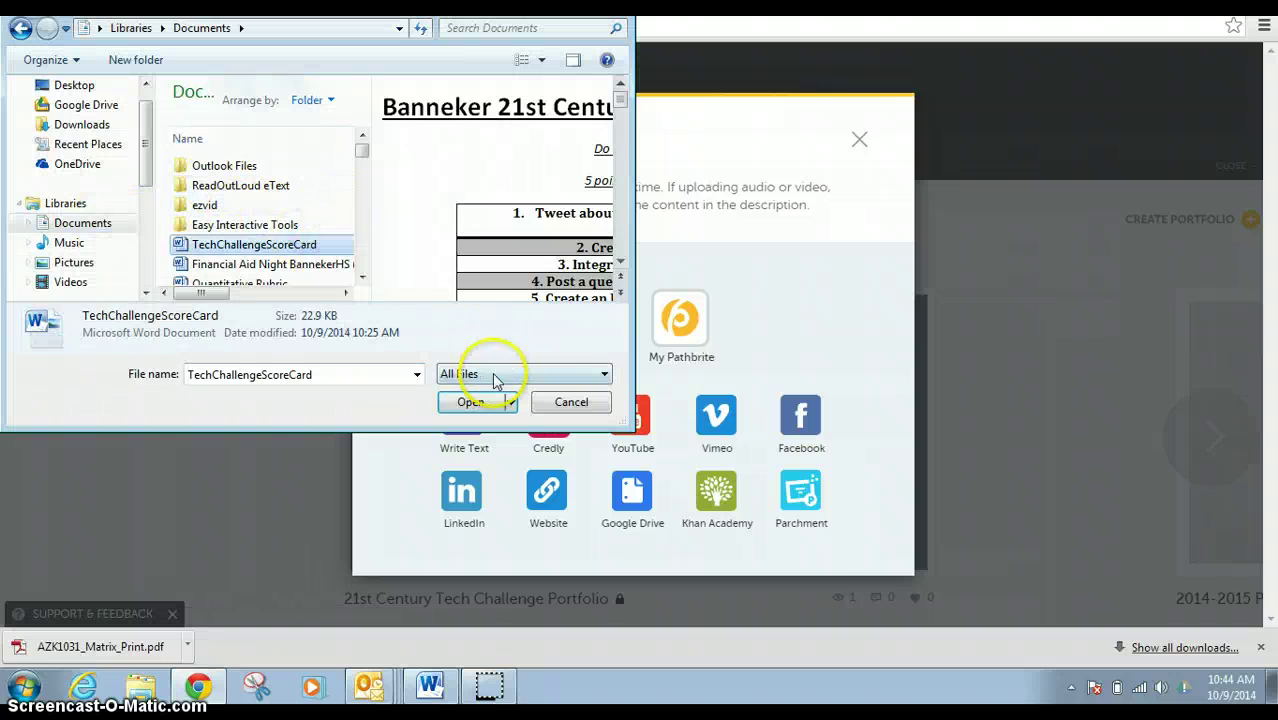
pyautogui.click(489, 402)
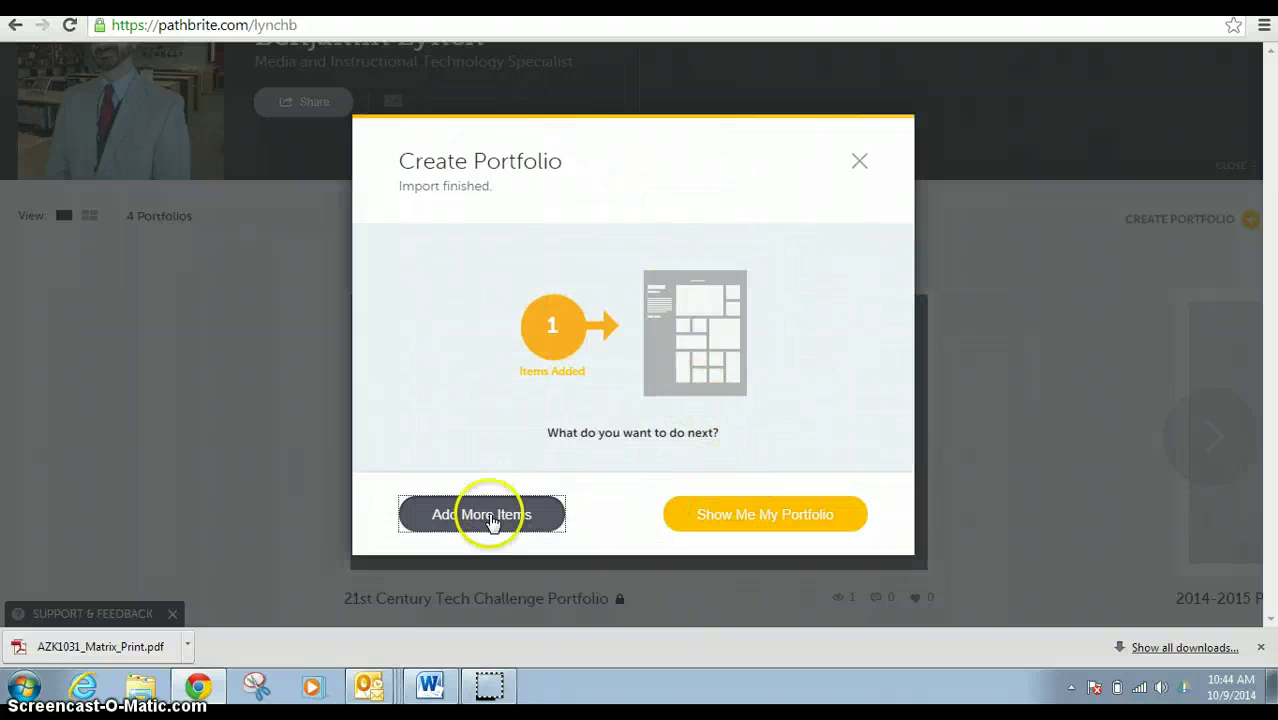
# Add the TechChallengeDraft image from the computer's Documents library as another portfolio item.
pyautogui.click(489, 516)
pyautogui.click(581, 347)
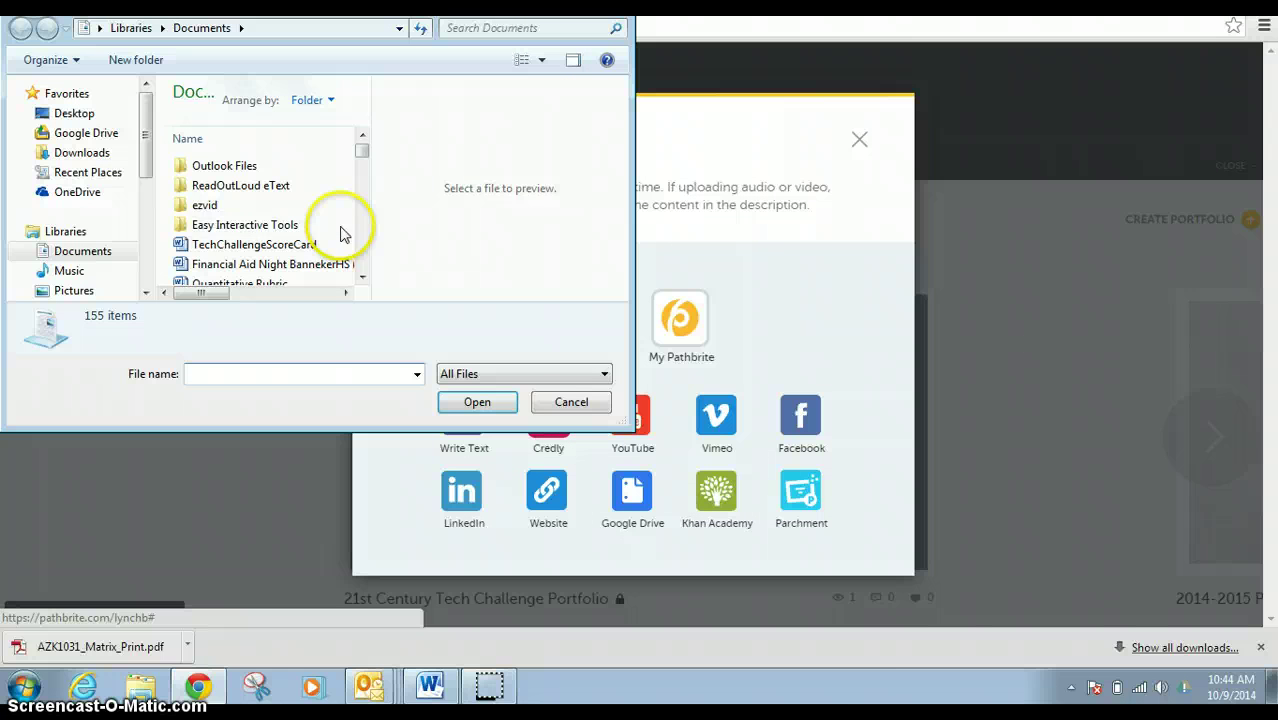
pyautogui.click(285, 281)
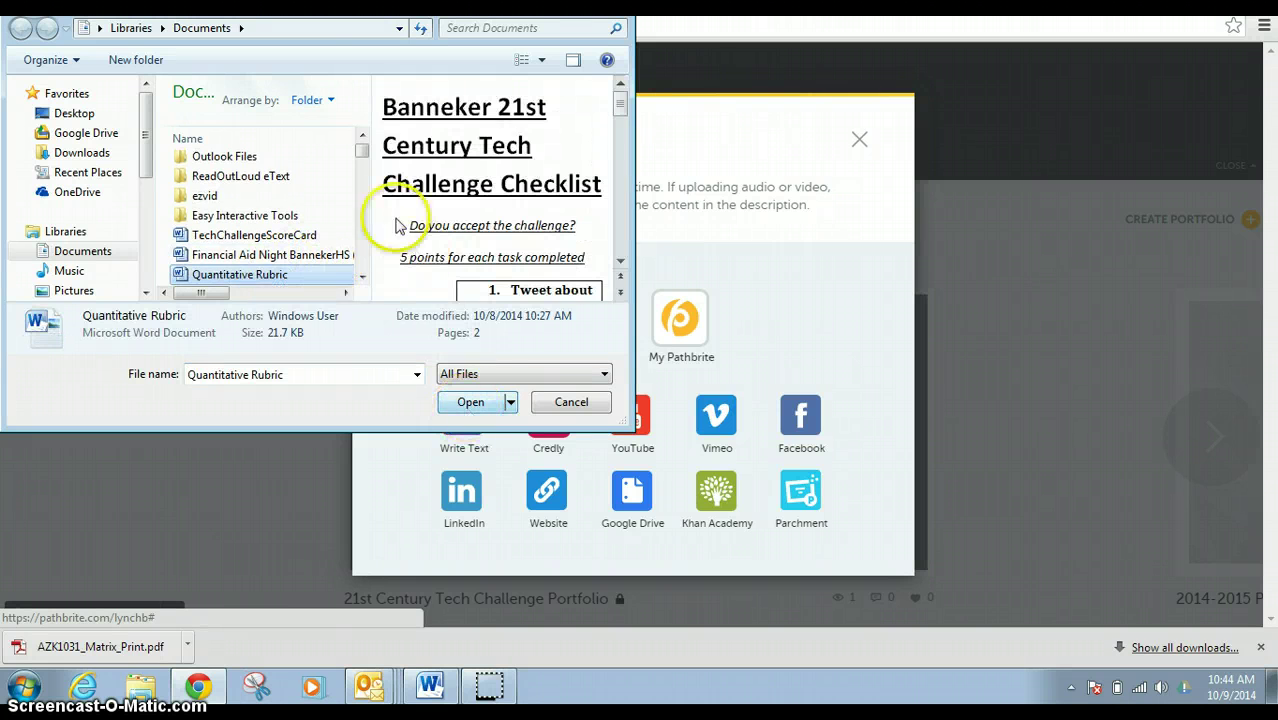
pyautogui.scroll(-2, 357, 271)
pyautogui.click(268, 256)
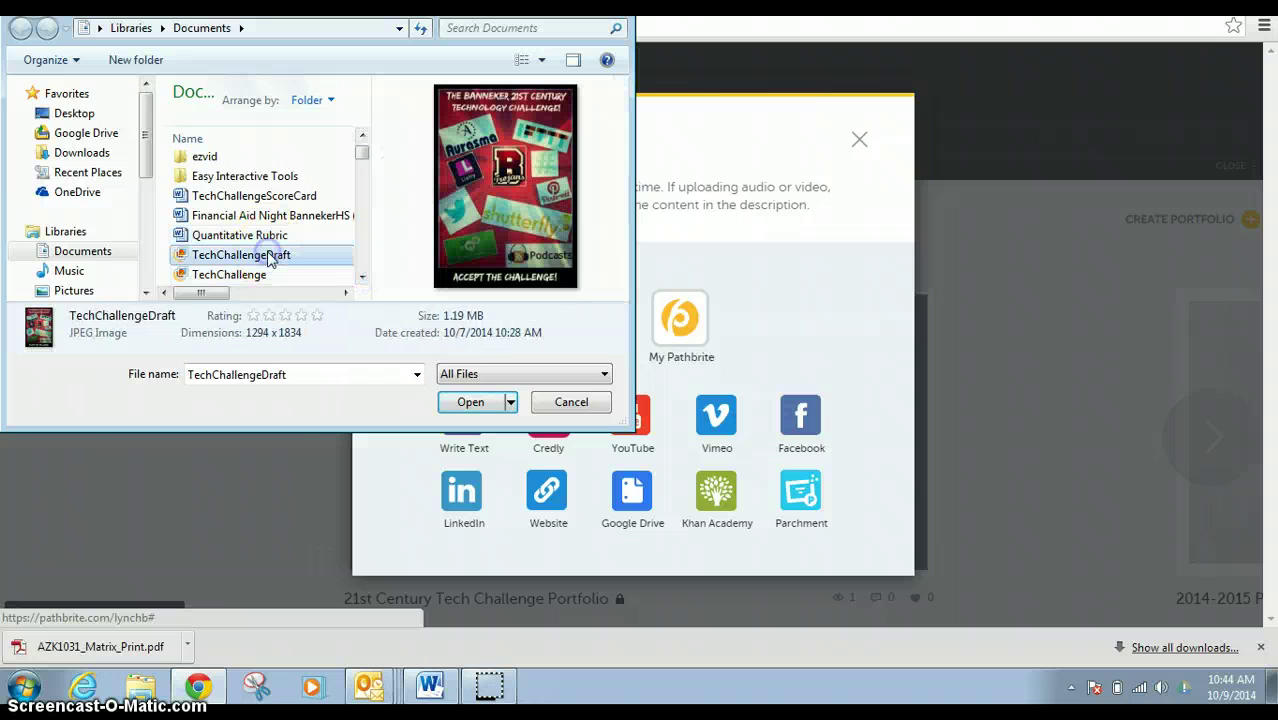
pyautogui.click(472, 402)
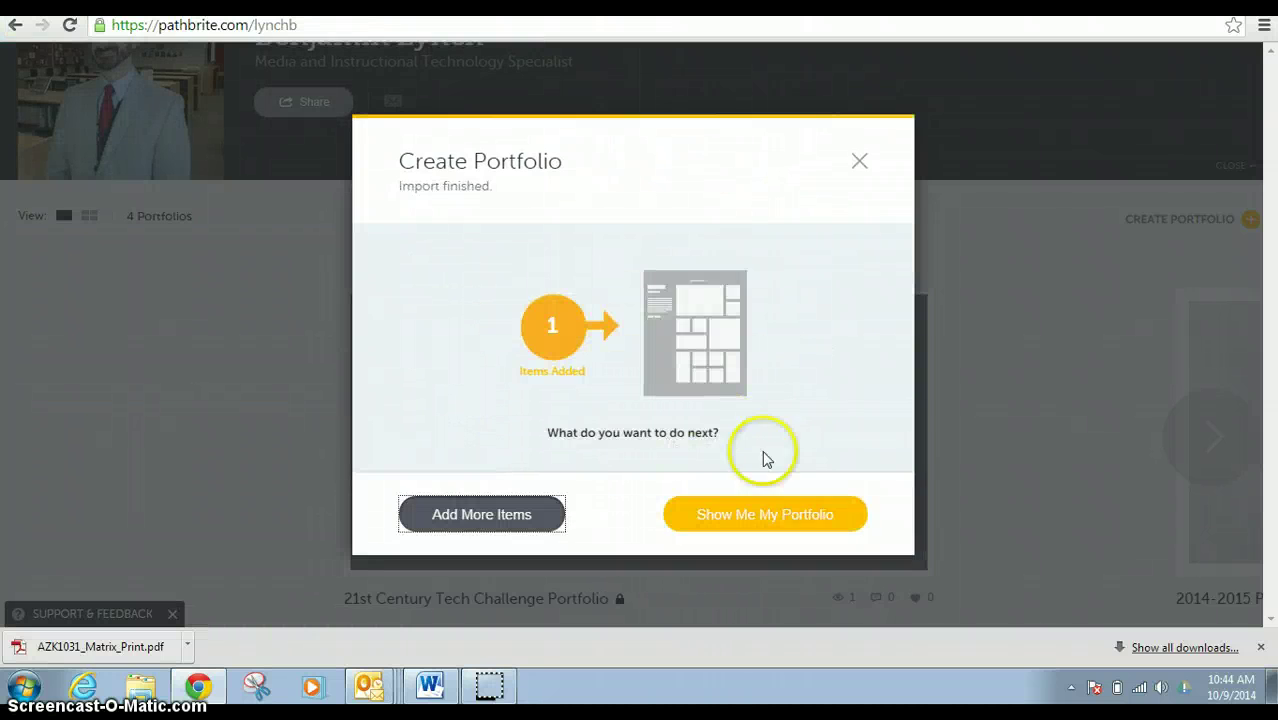
# Open the new 21st Century Tech Challenge Portfolio and look through its contents.
pyautogui.click(752, 513)
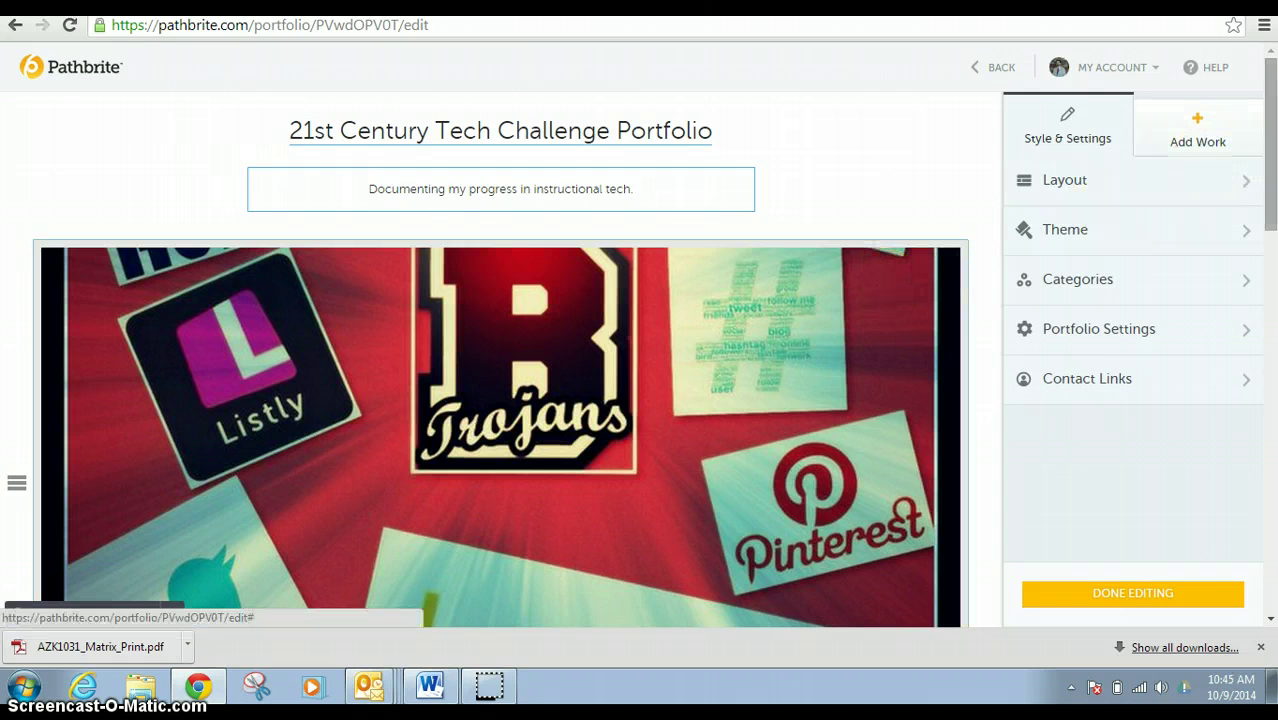
pyautogui.moveTo(1272, 188); pyautogui.dragTo(1271, 485)
pyautogui.moveTo(1271, 440); pyautogui.dragTo(1258, 205)
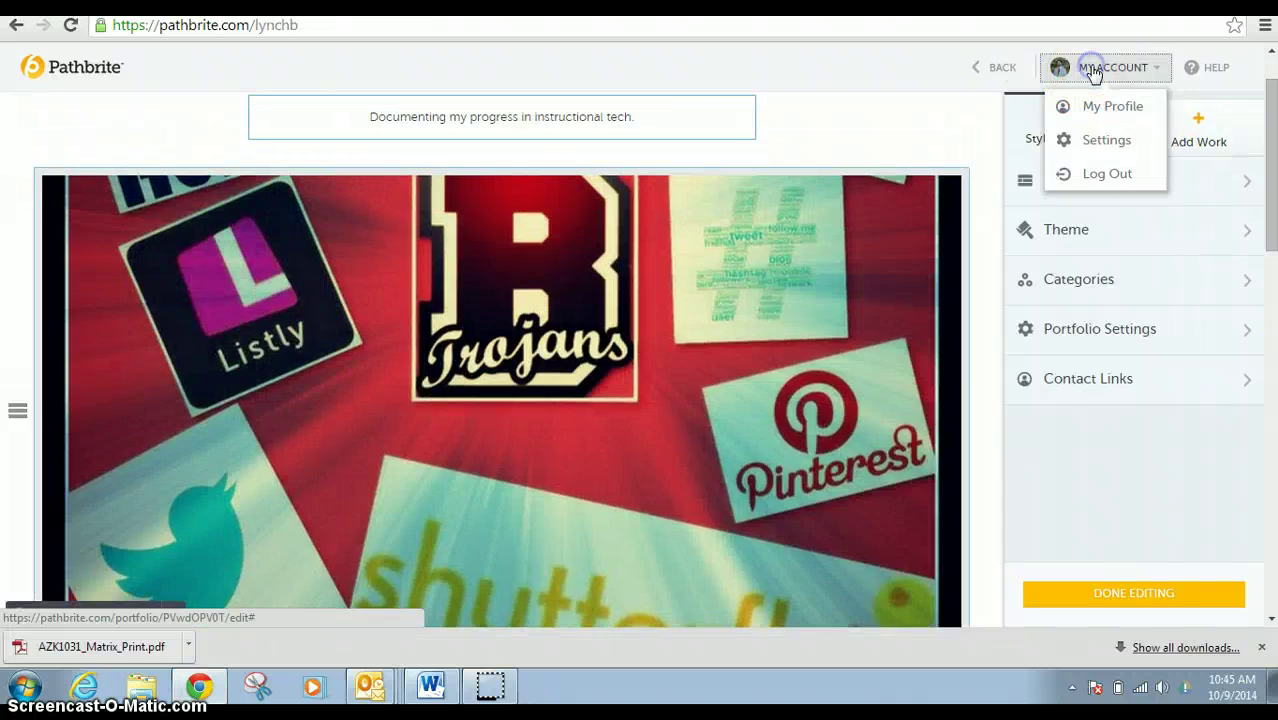
# Return to the profile page, browse the existing portfolios and open the Model Portfolio.
pyautogui.click(1093, 70)
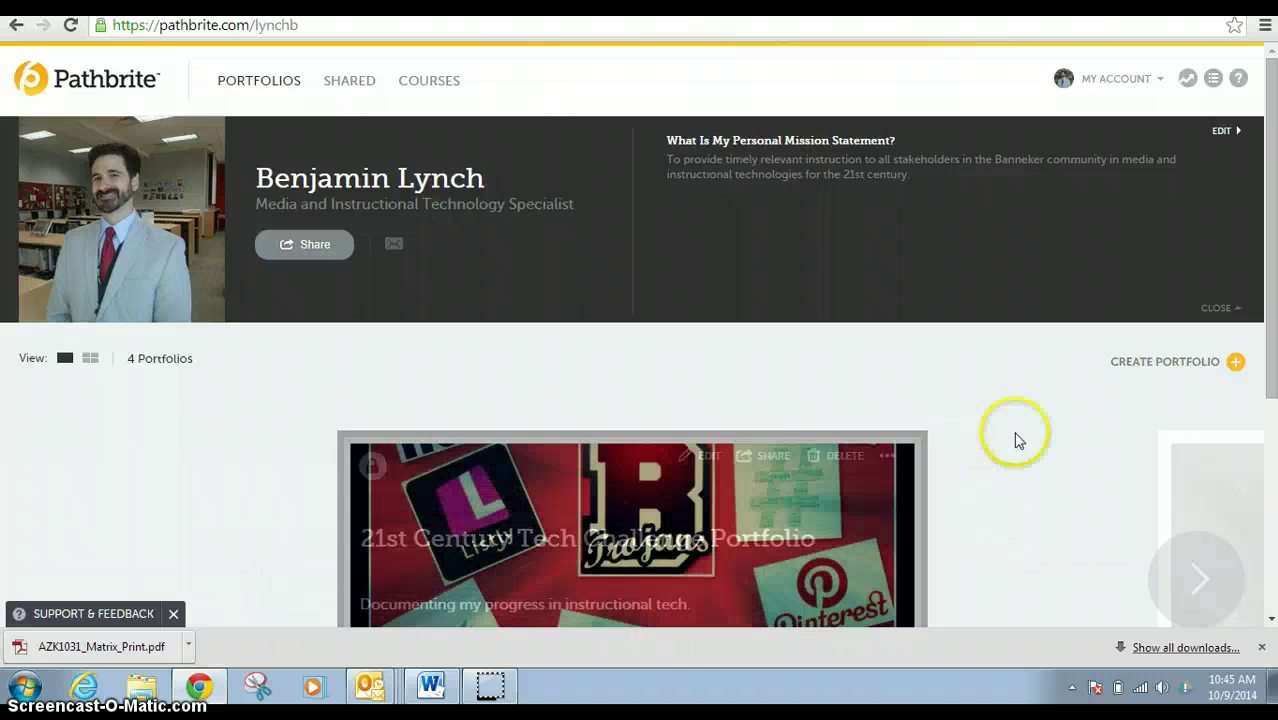
pyautogui.click(1204, 588)
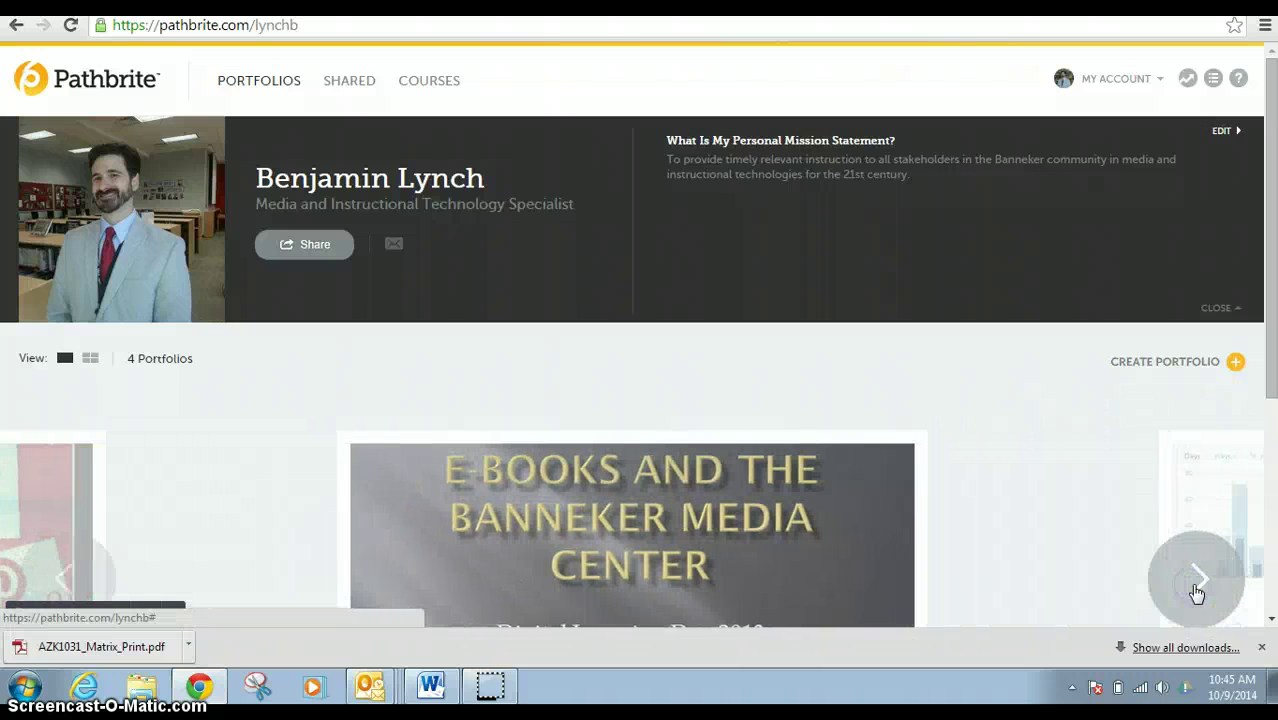
pyautogui.click(1197, 590)
pyautogui.click(1195, 588)
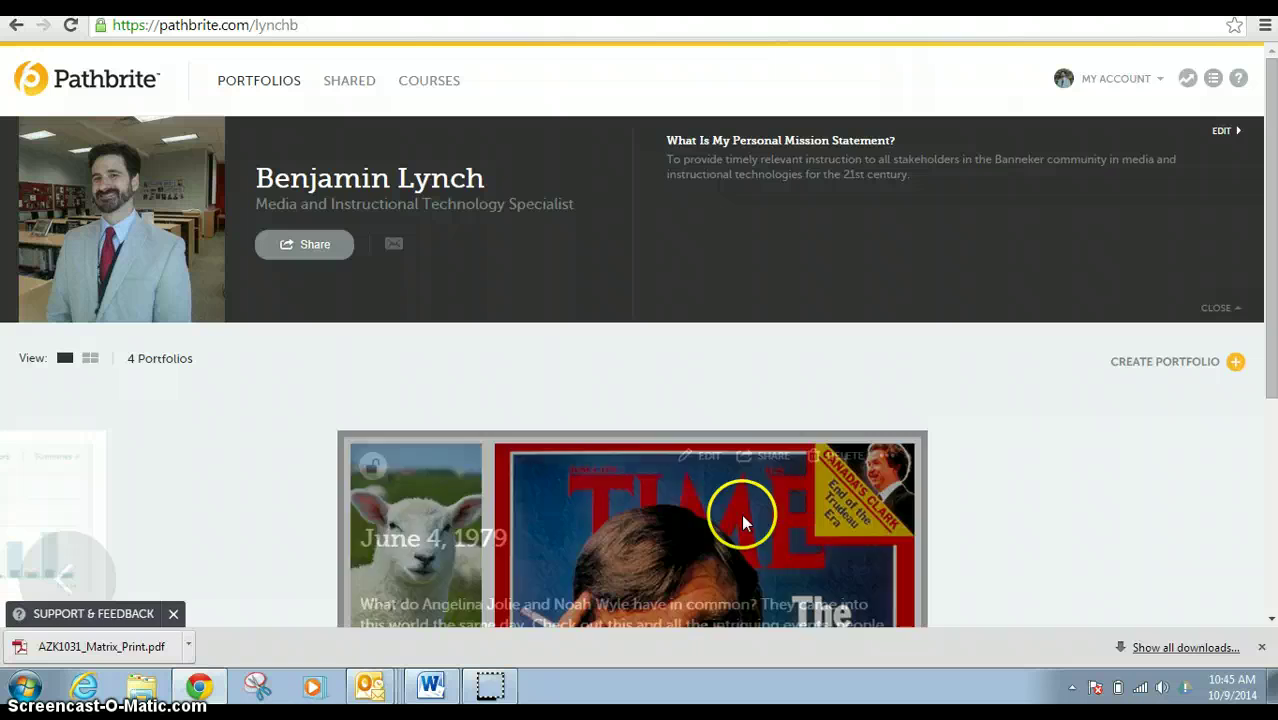
pyautogui.click(100, 567)
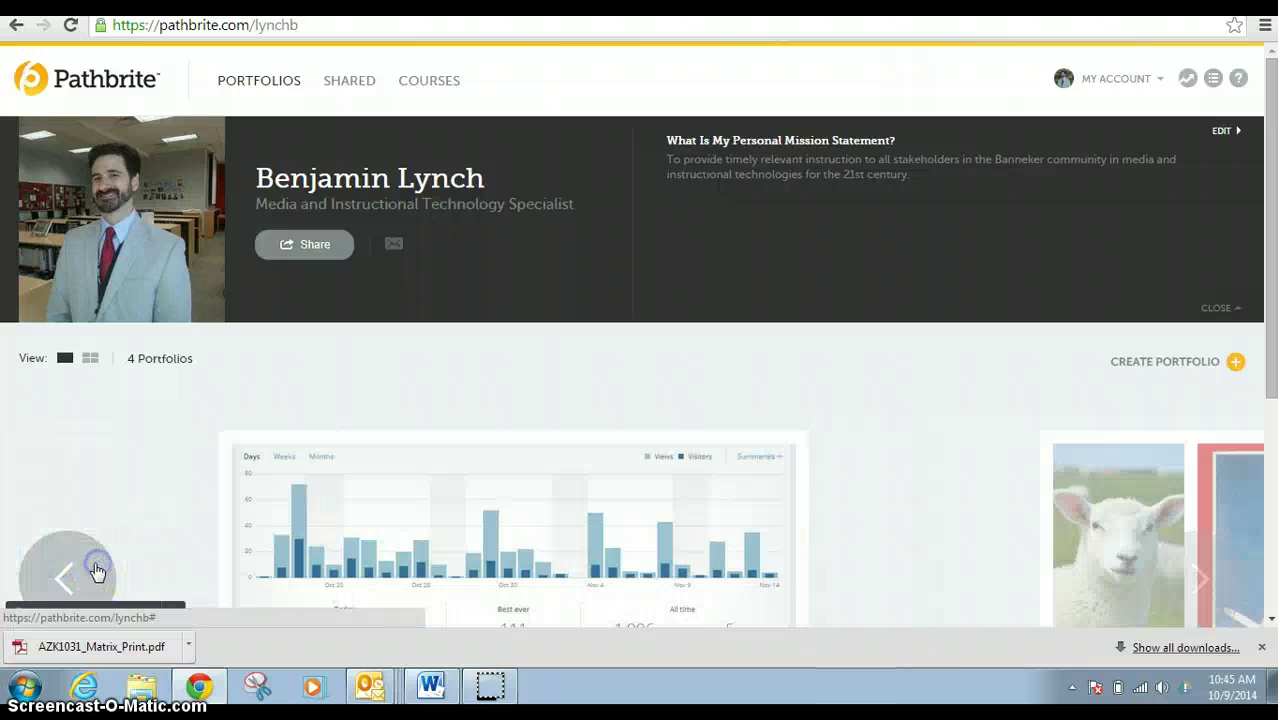
pyautogui.click(458, 538)
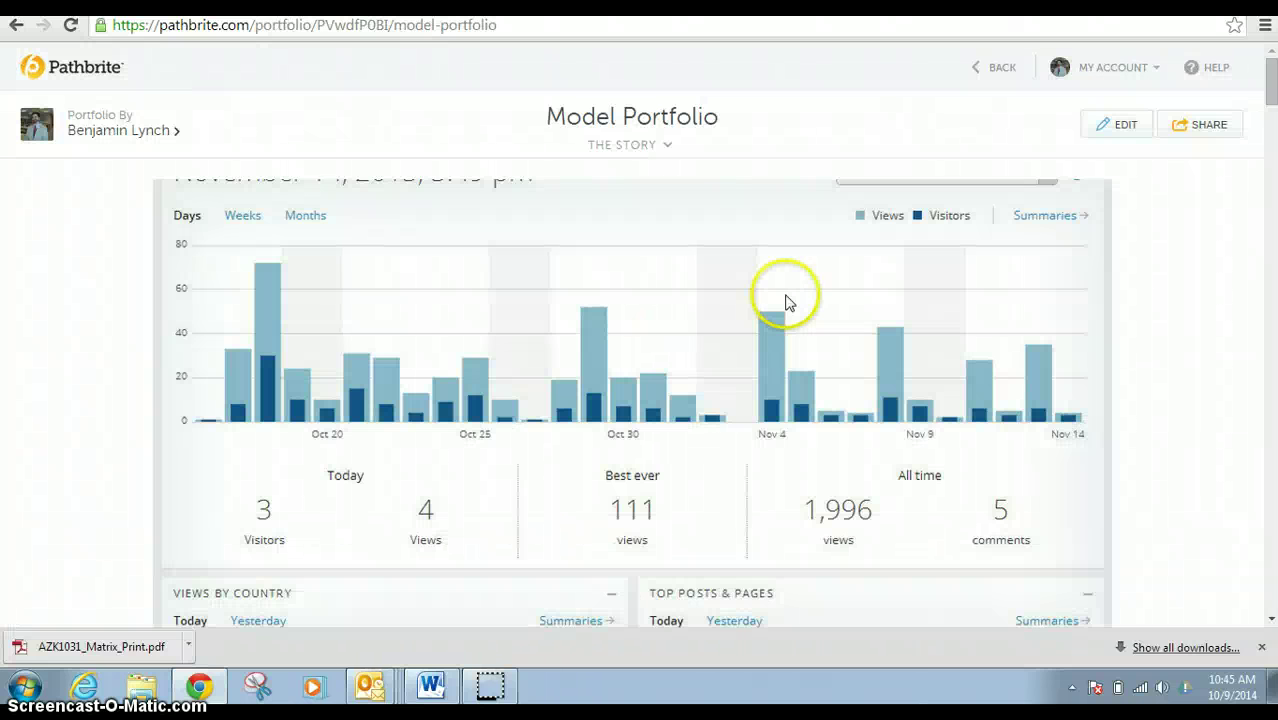
# Look through the documents, images and videos collected in the Model Portfolio.
pyautogui.scroll(-5, 1267, 90)
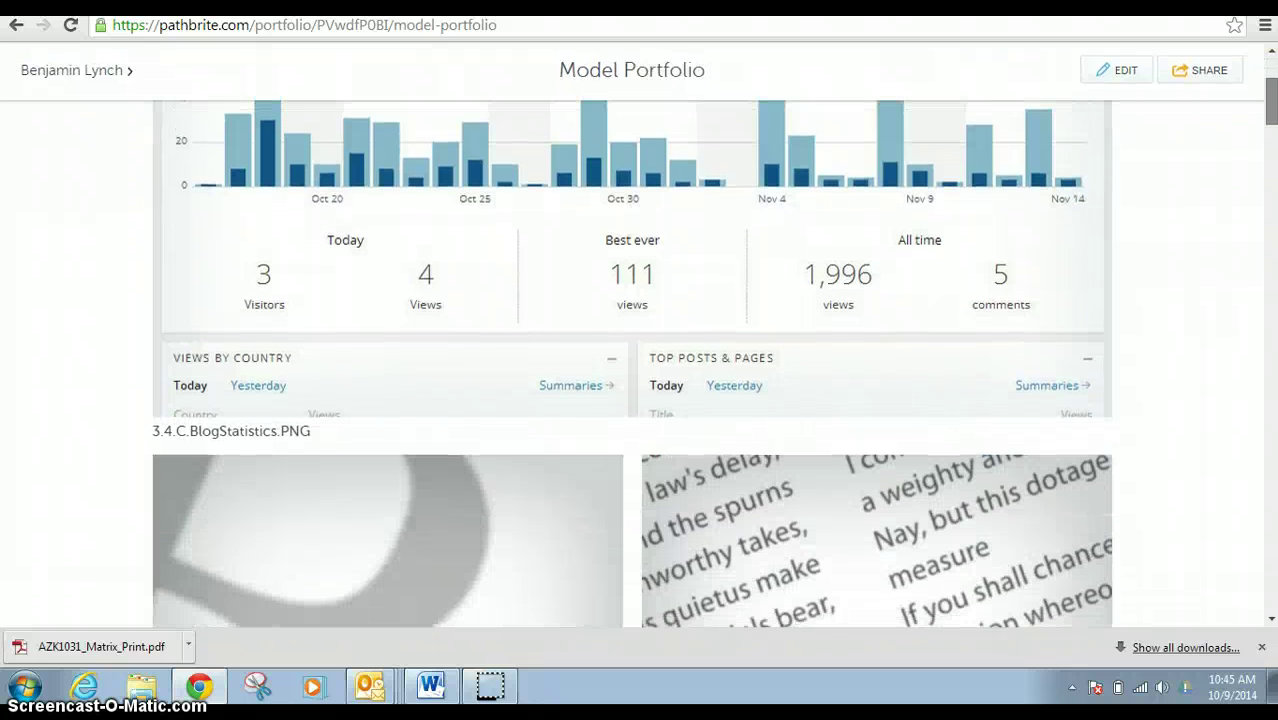
pyautogui.scroll(-2, 638, 364)
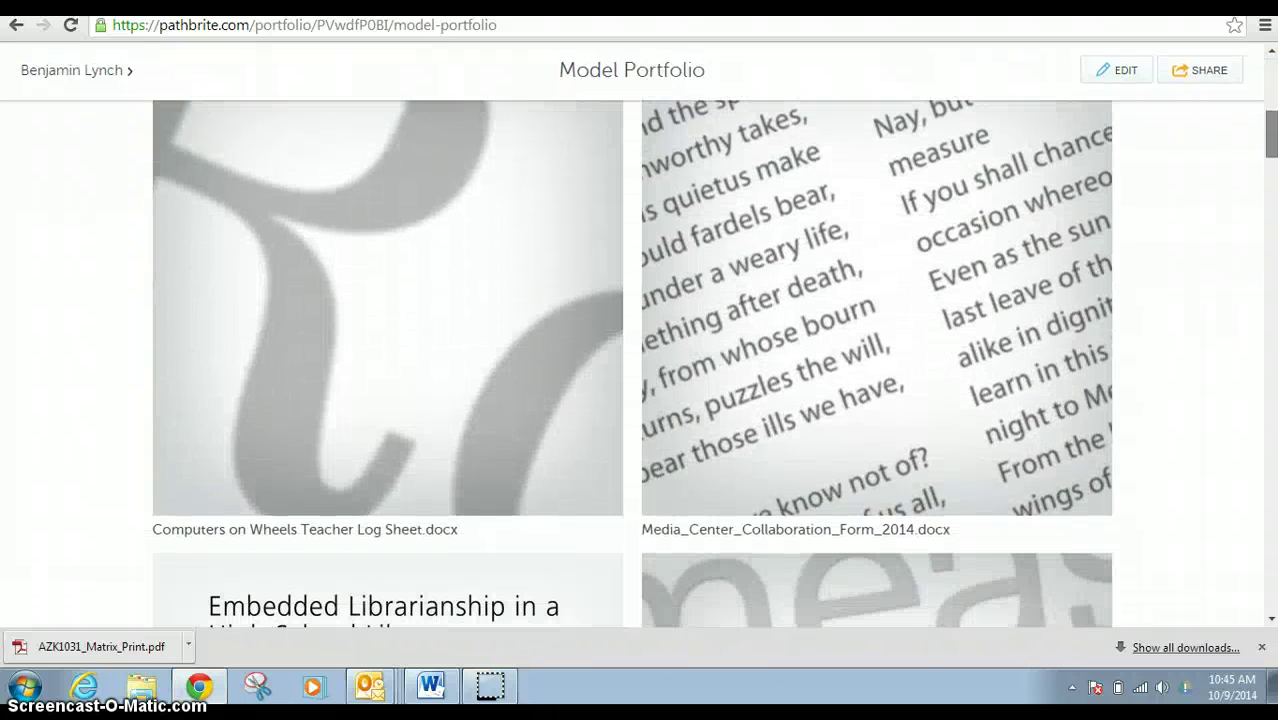
pyautogui.scroll(-5, 638, 364)
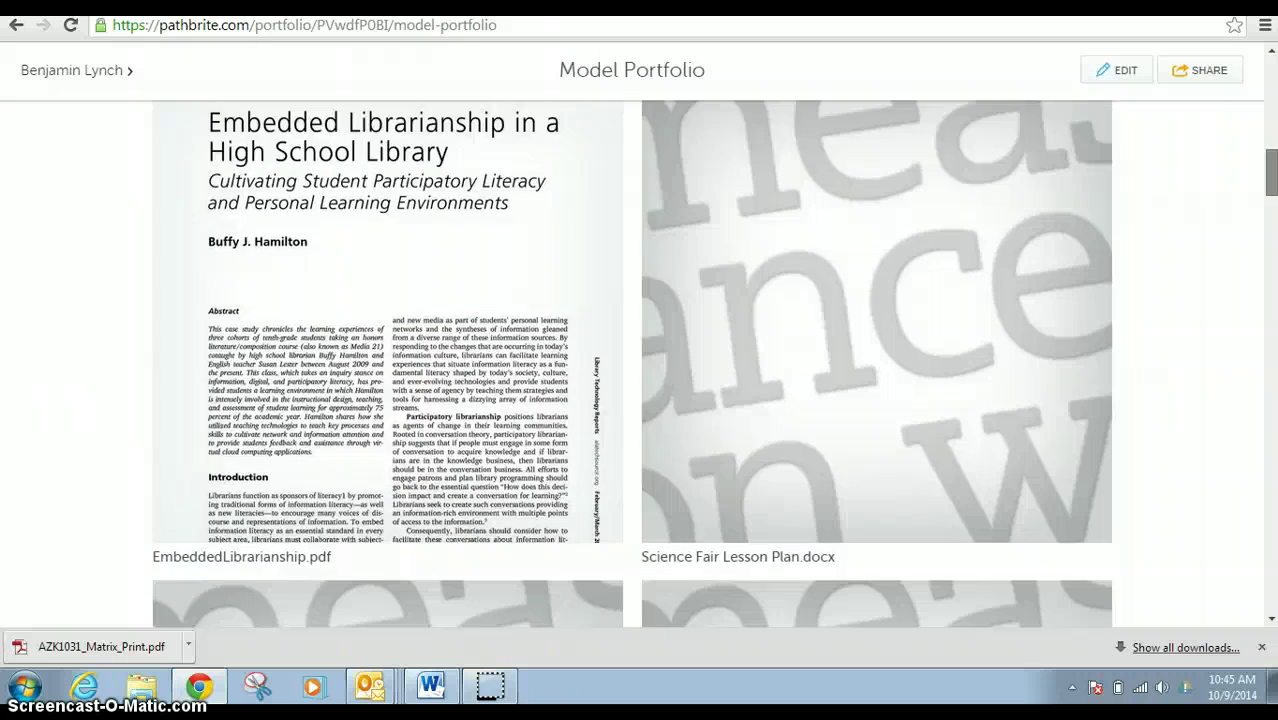
pyautogui.click(1270, 180)
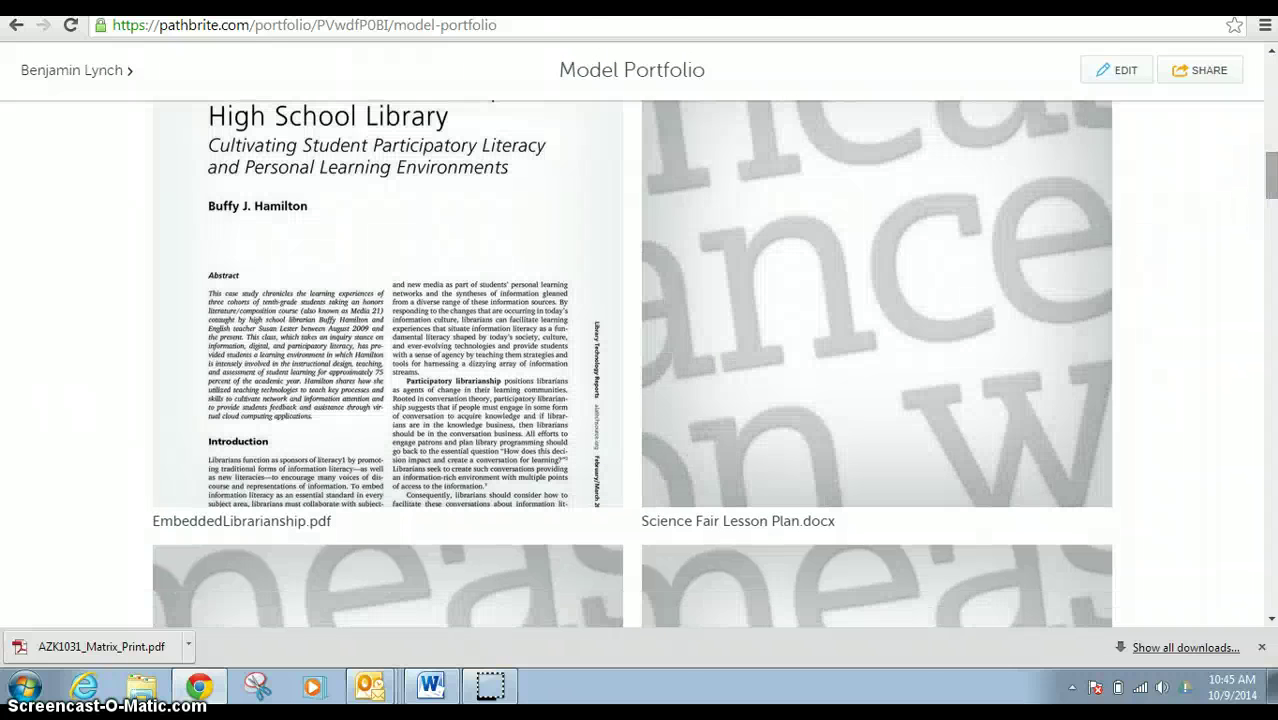
pyautogui.moveTo(1272, 188); pyautogui.dragTo(1270, 320)
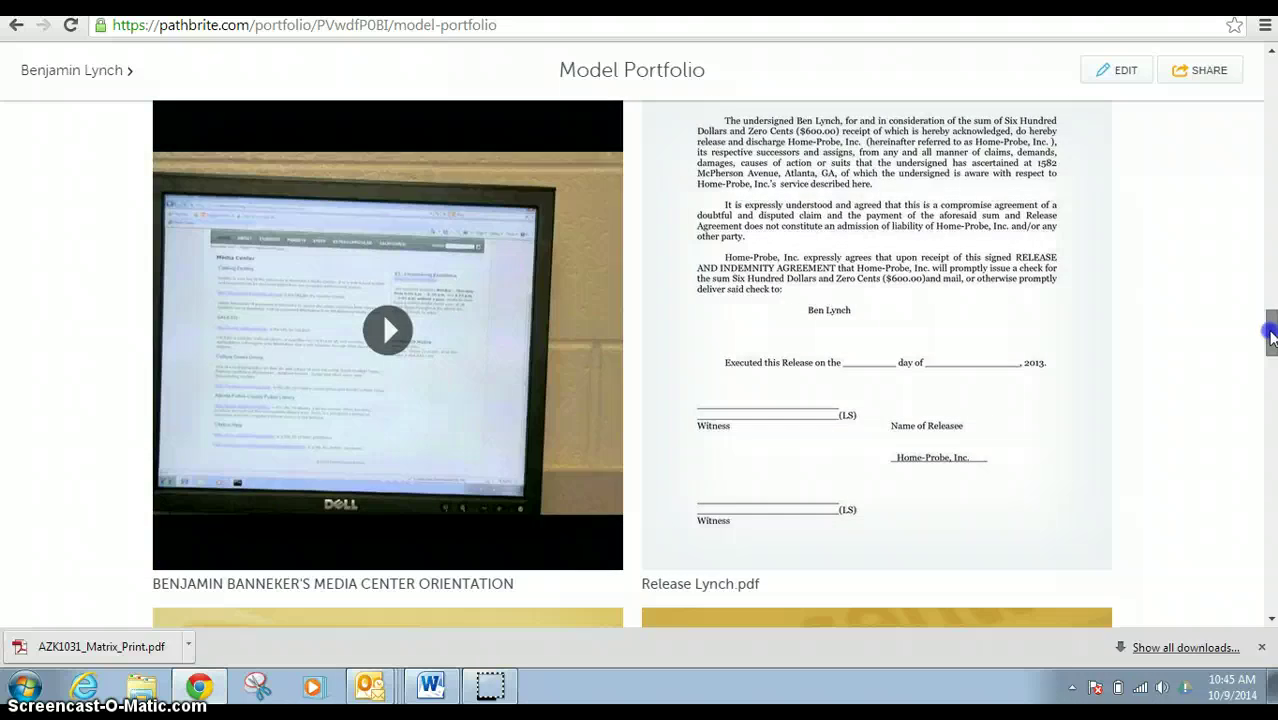
pyautogui.moveTo(1272, 337); pyautogui.dragTo(1272, 65)
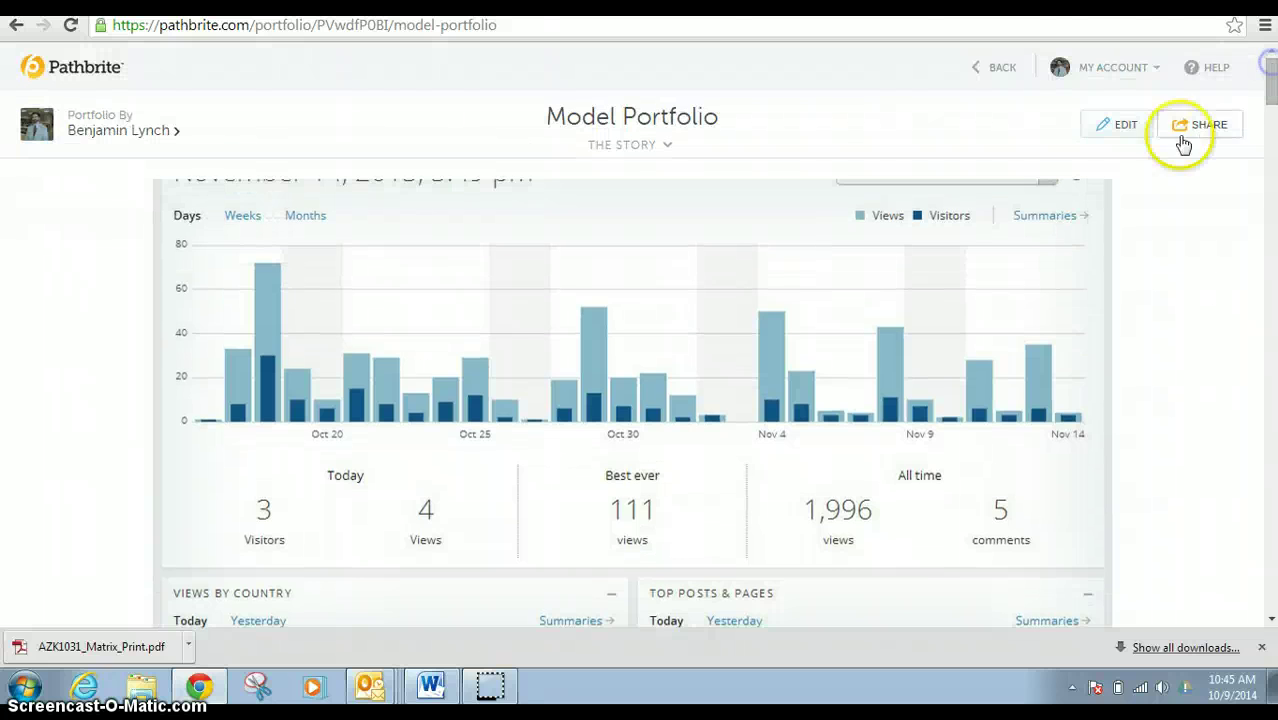
# Open the Model Portfolio for editing, try the Bricks, Pyramid and Grid layouts, and apply the Patchwork layout.
pyautogui.click(1121, 124)
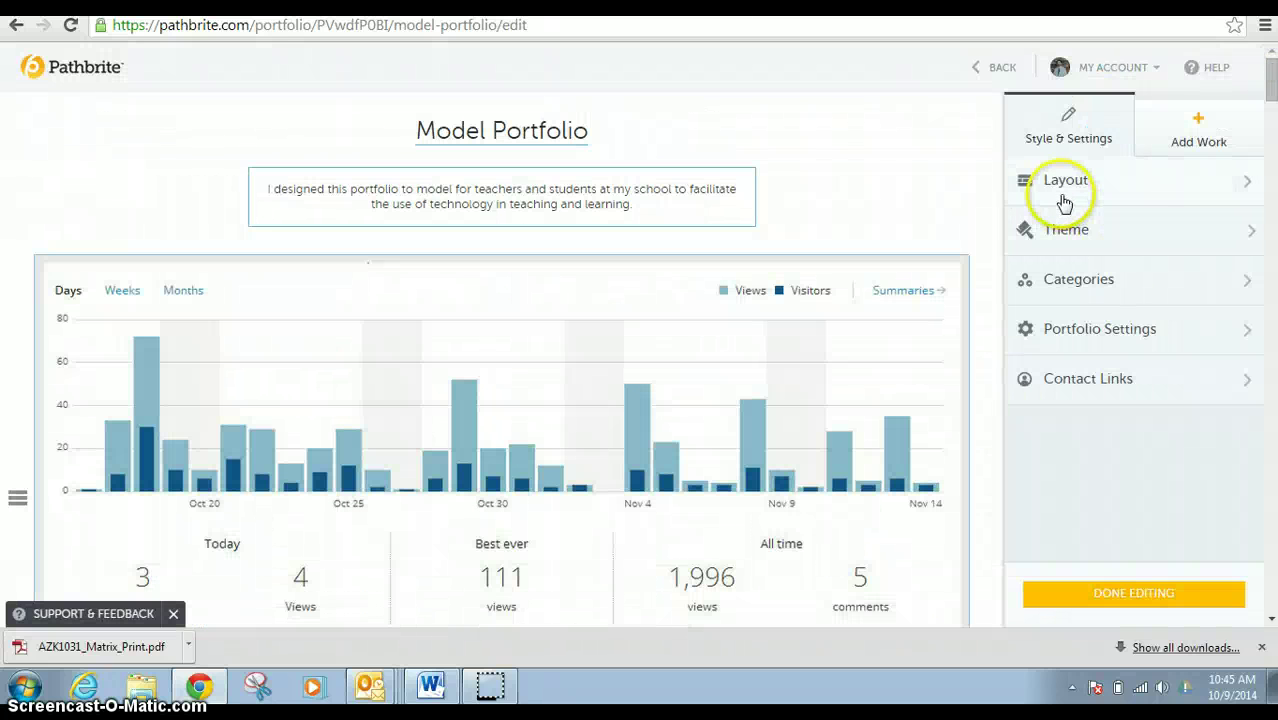
pyautogui.click(1064, 203)
pyautogui.click(1062, 262)
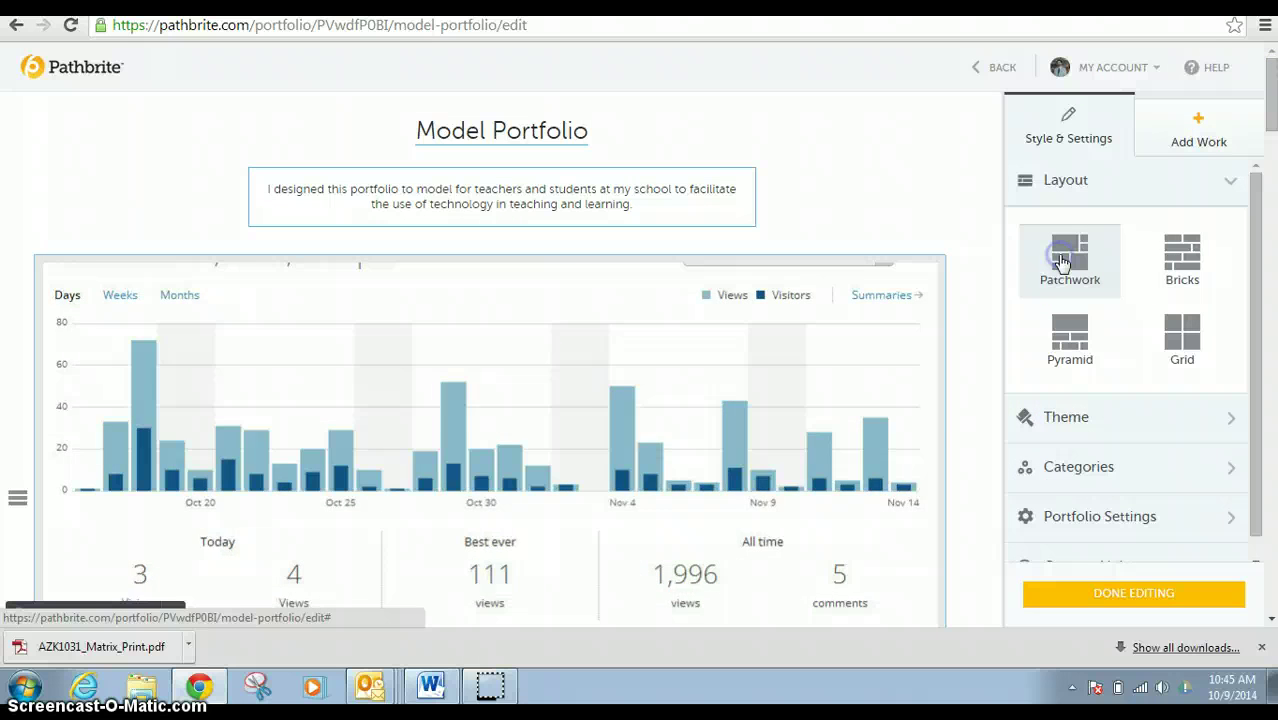
pyautogui.click(1160, 255)
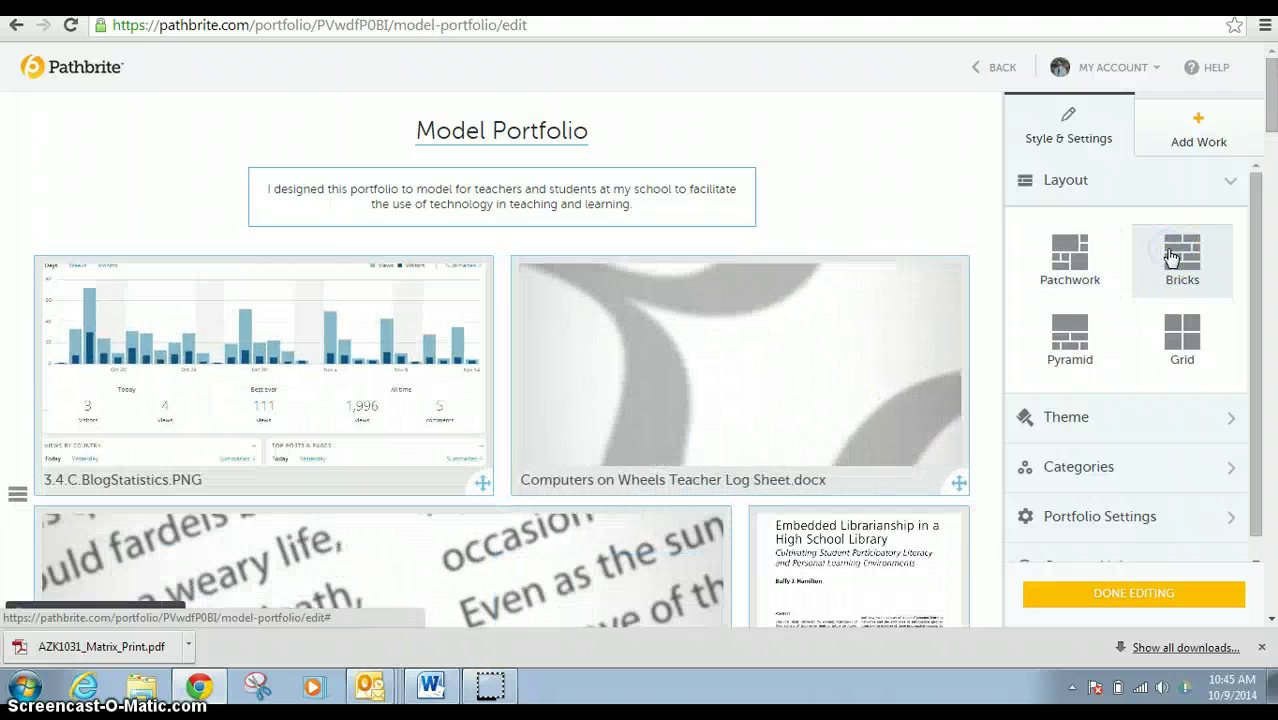
pyautogui.click(1078, 343)
pyautogui.click(1176, 350)
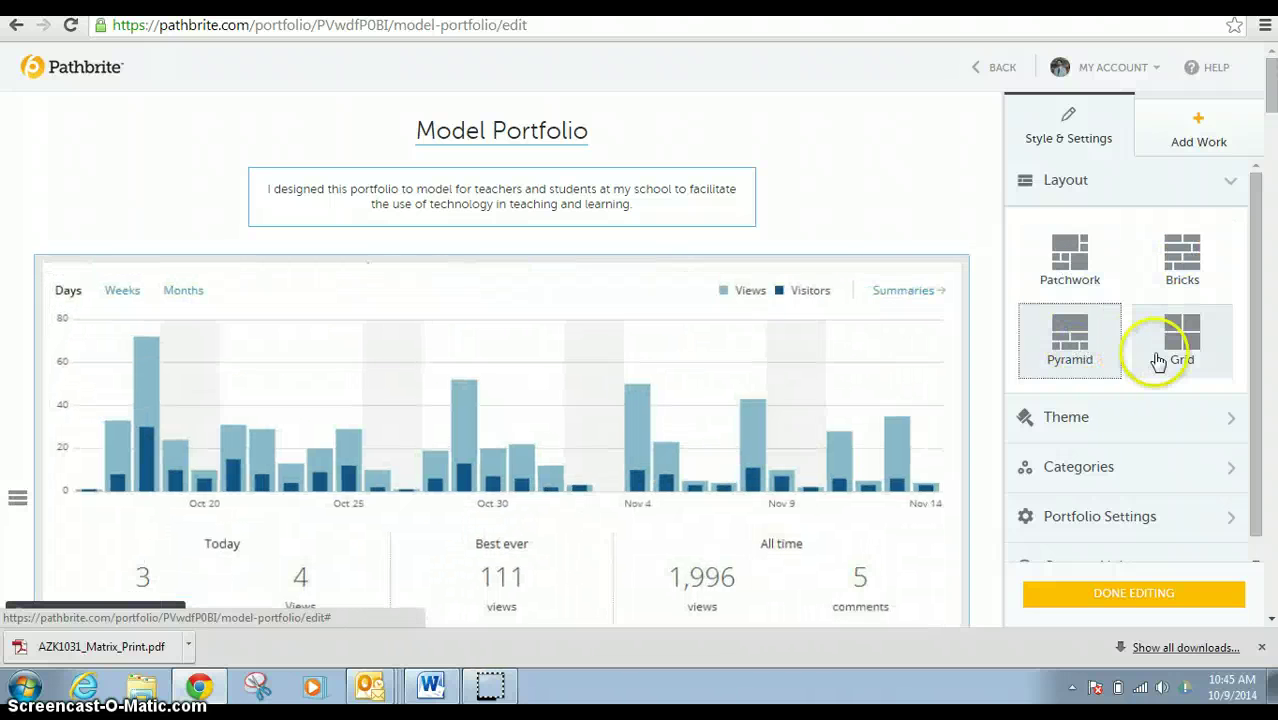
pyautogui.click(1075, 275)
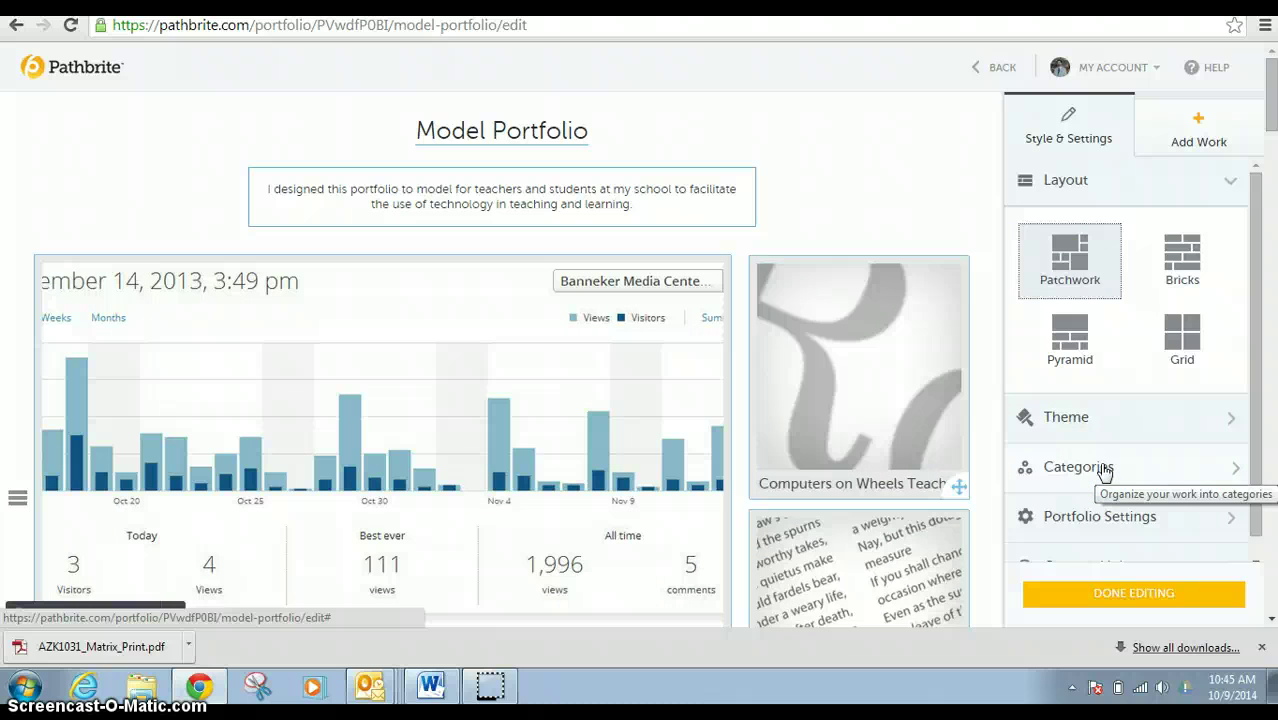
# Open the Model Portfolio's category options for organizing its work.
pyautogui.click(1078, 467)
pyautogui.click(1073, 445)
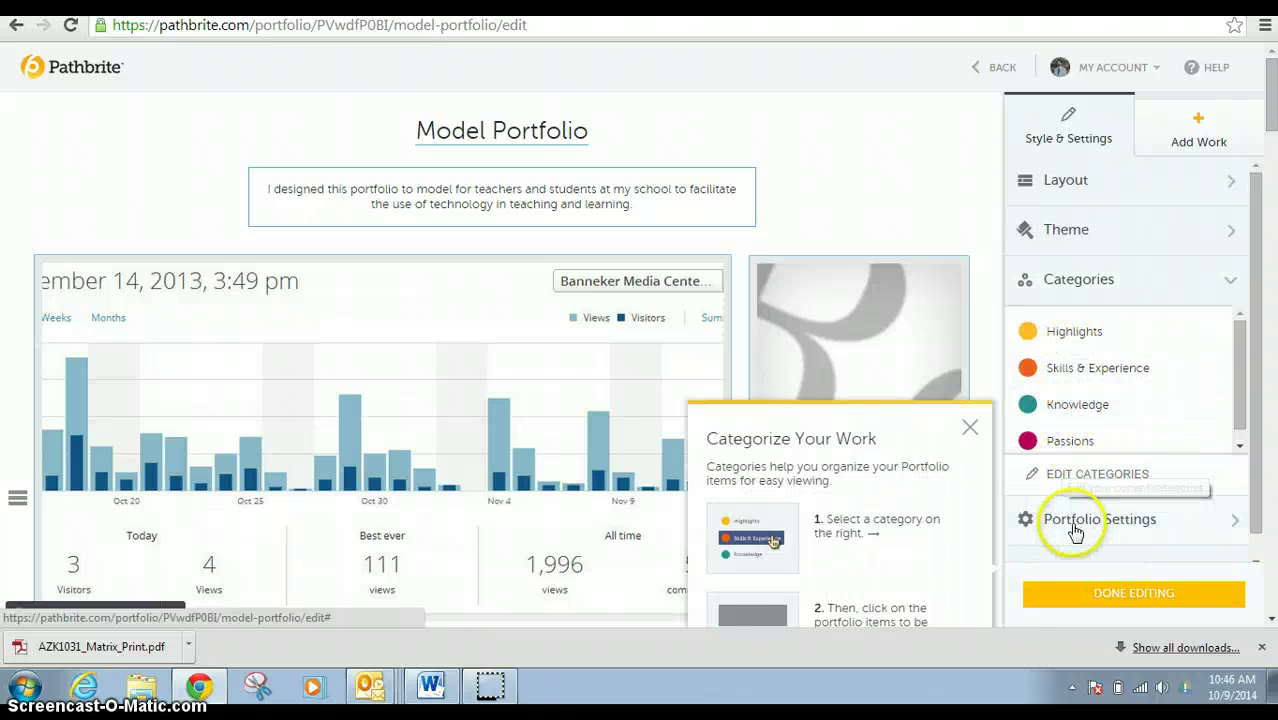
# In the portfolio's settings, allow comments with the option "Yes, But Only I Can See Them".
pyautogui.click(1140, 522)
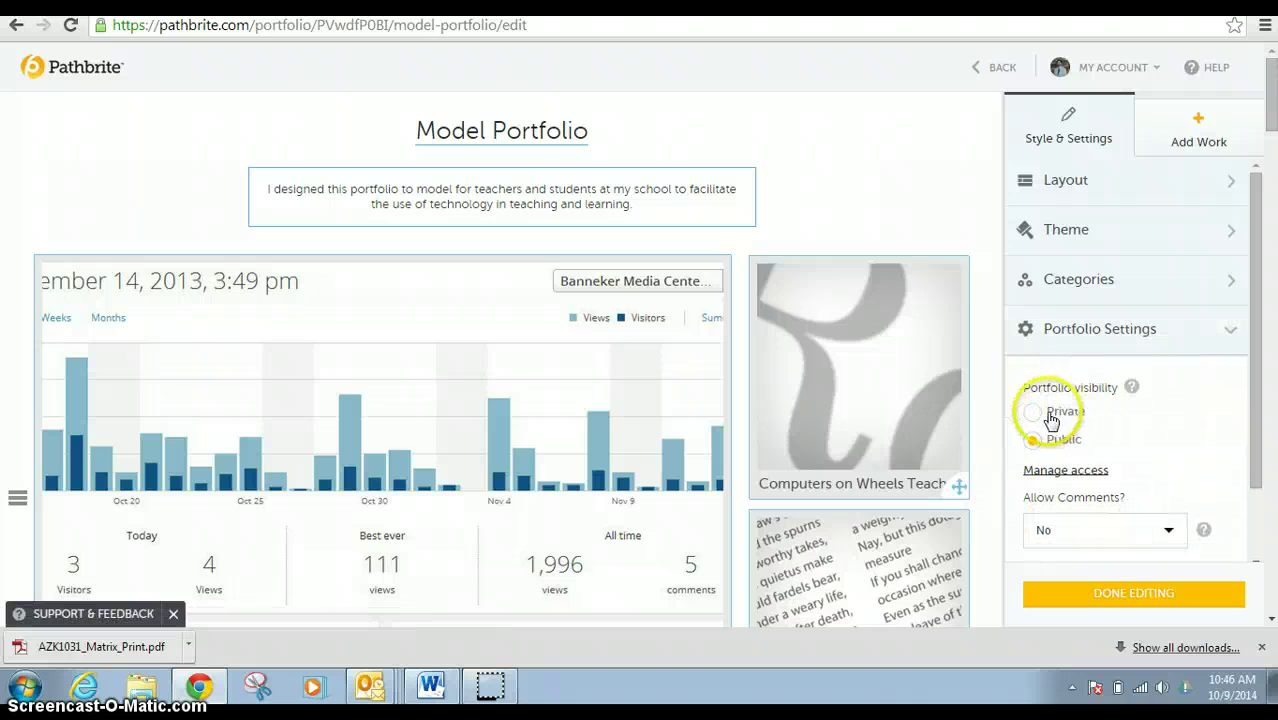
pyautogui.click(1117, 537)
pyautogui.click(1095, 561)
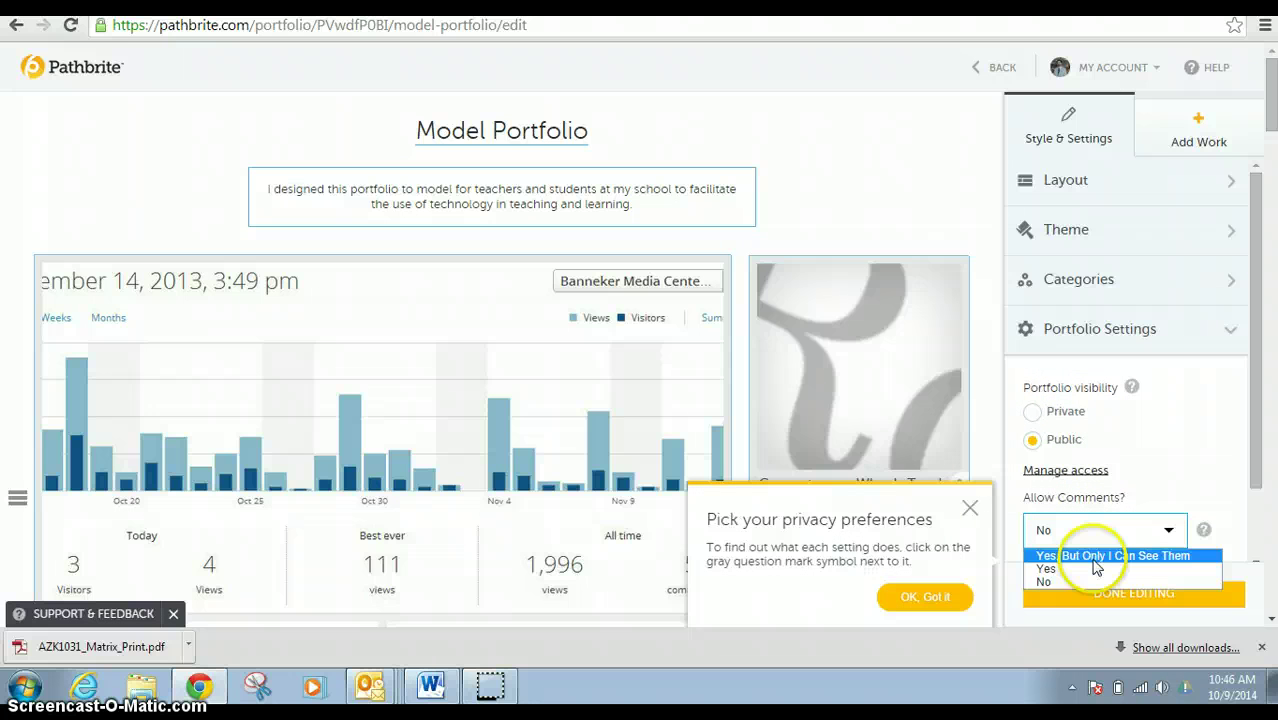
# Show the options for adding work items to the Model Portfolio, and finish editing the portfolio.
pyautogui.click(1205, 136)
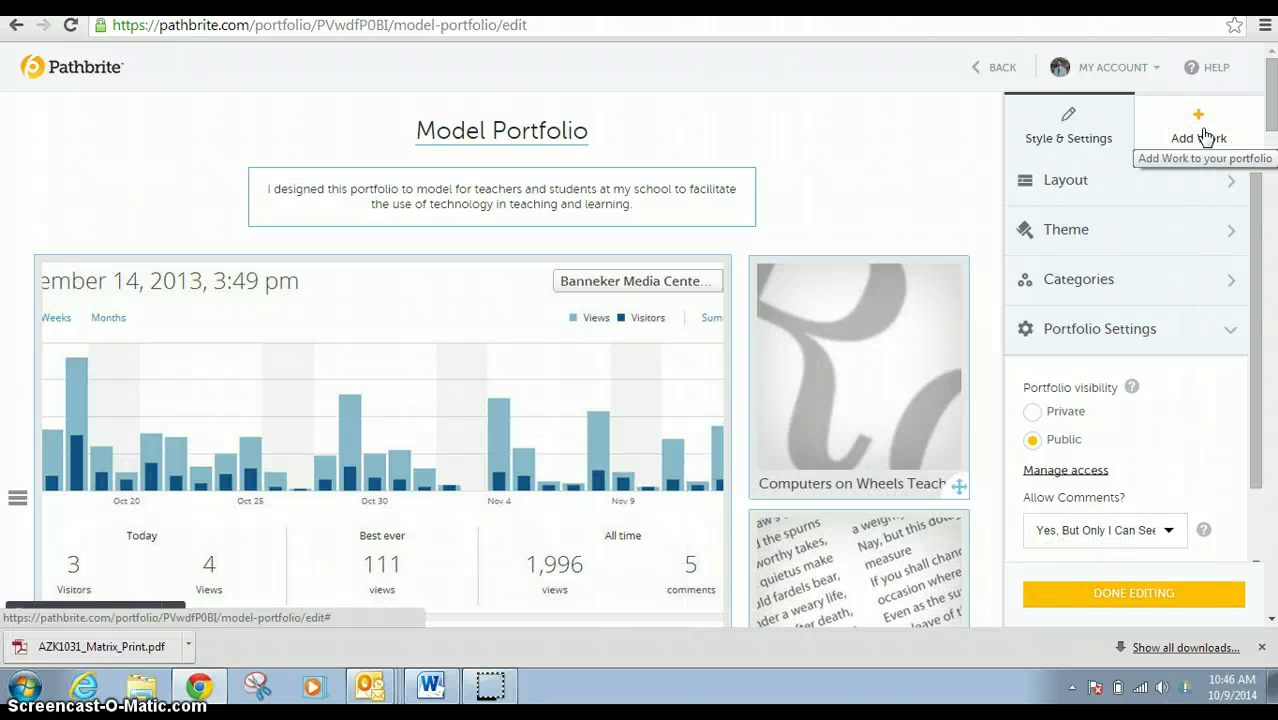
pyautogui.click(1205, 136)
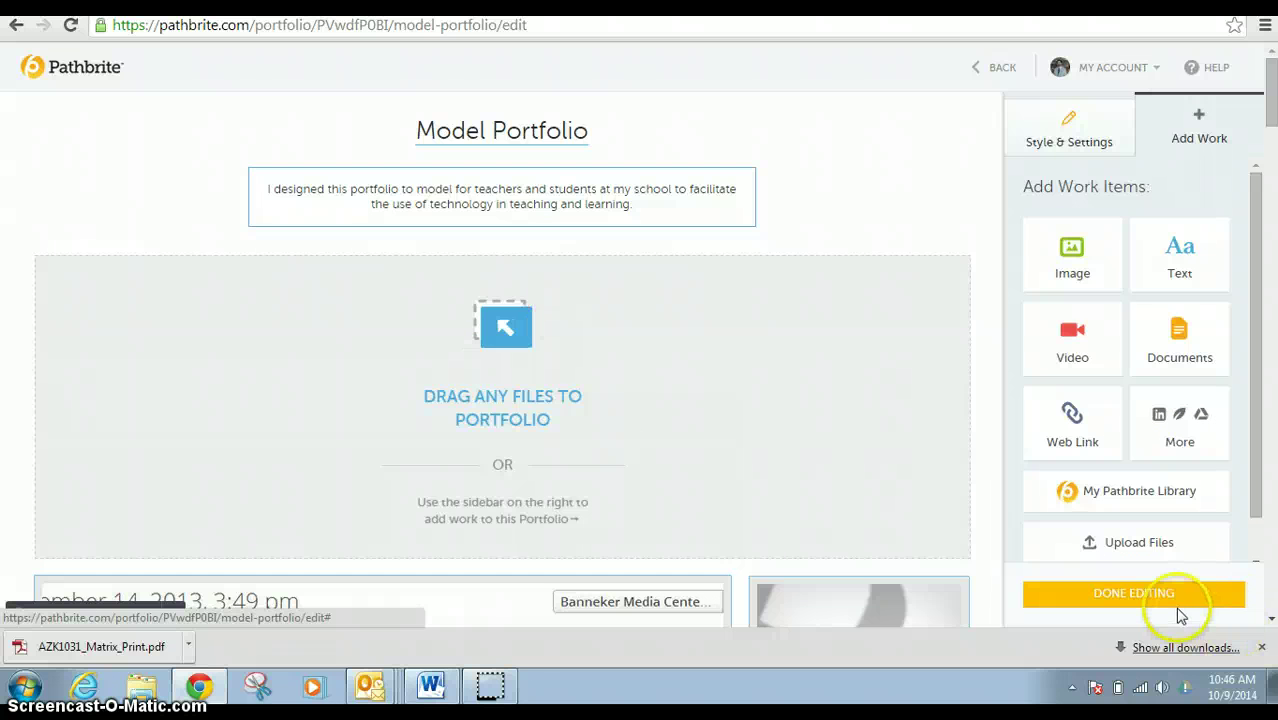
pyautogui.click(1133, 594)
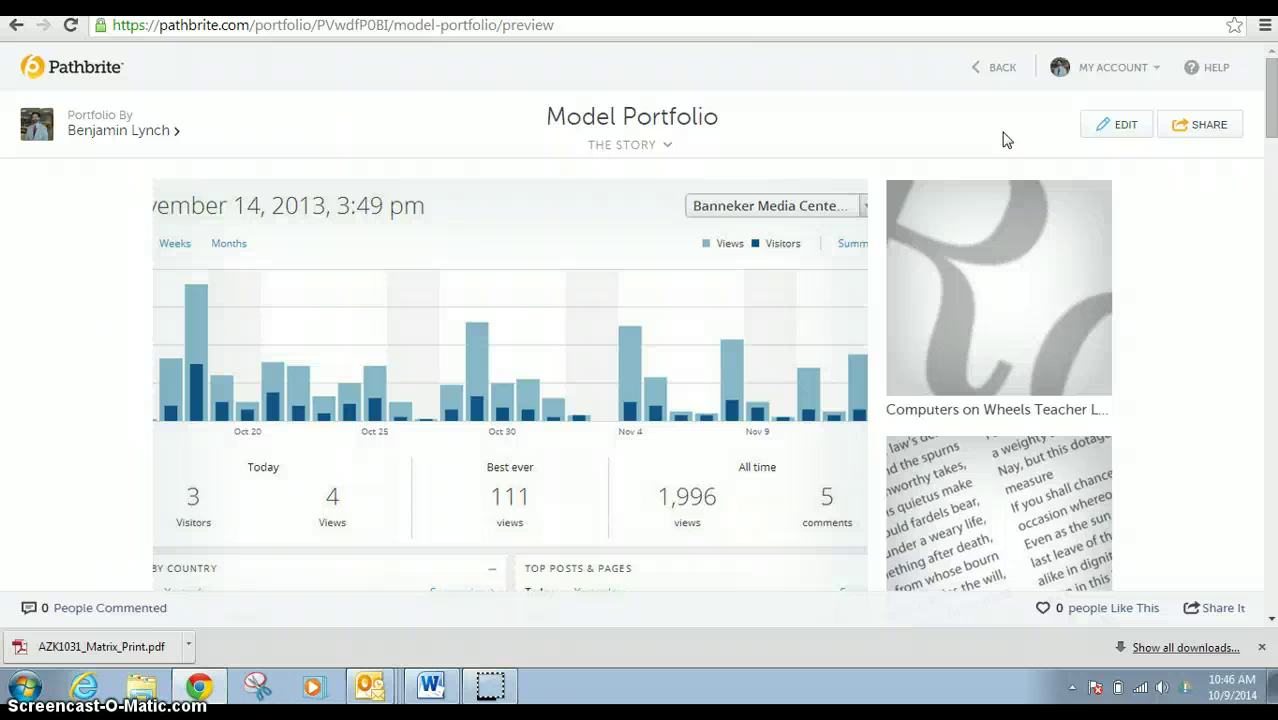
pyautogui.click(915, 83)
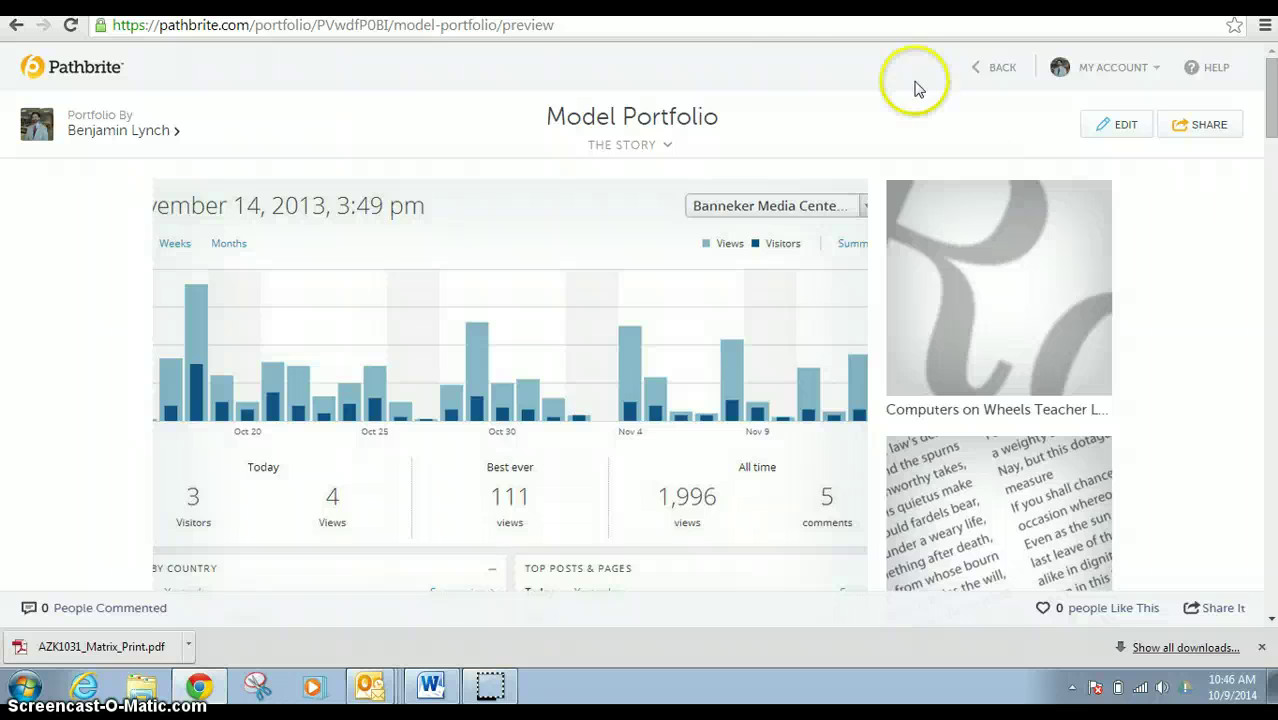